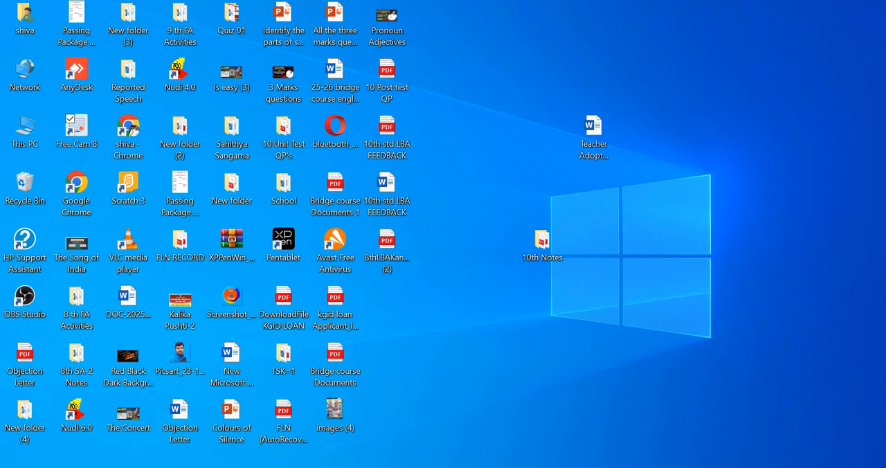
Step: Switch to WhatsApp Web in Chrome, search the chats for "madhu" and open the English Teachers Madhugir group
click(621, 467)
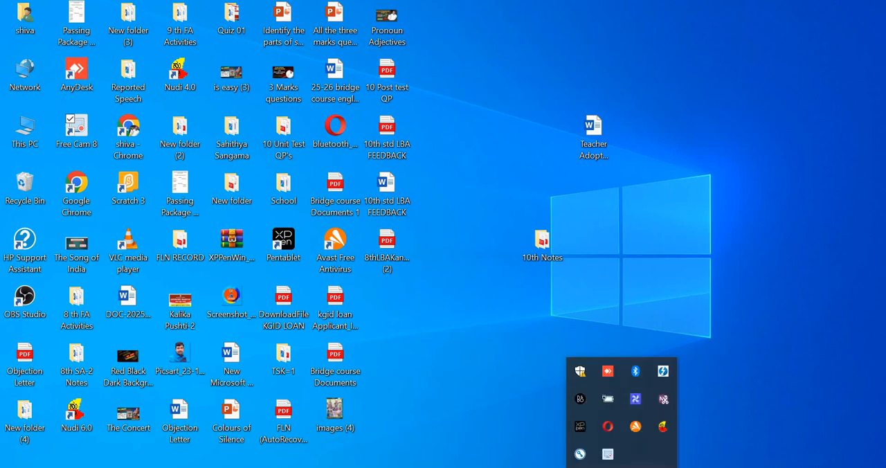
click(445, 457)
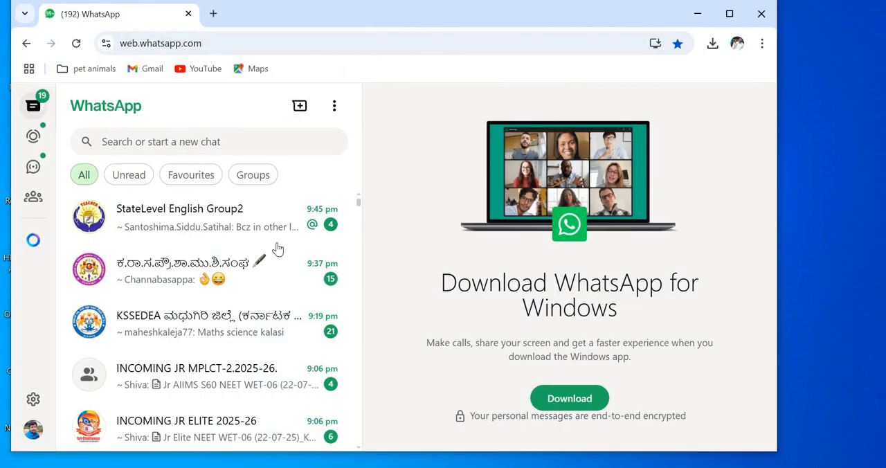
click(112, 142)
text(ma)
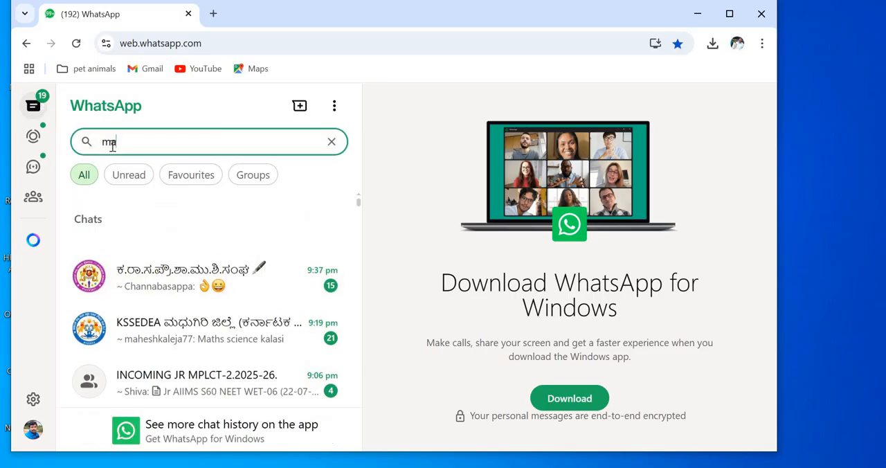
text(dhu)
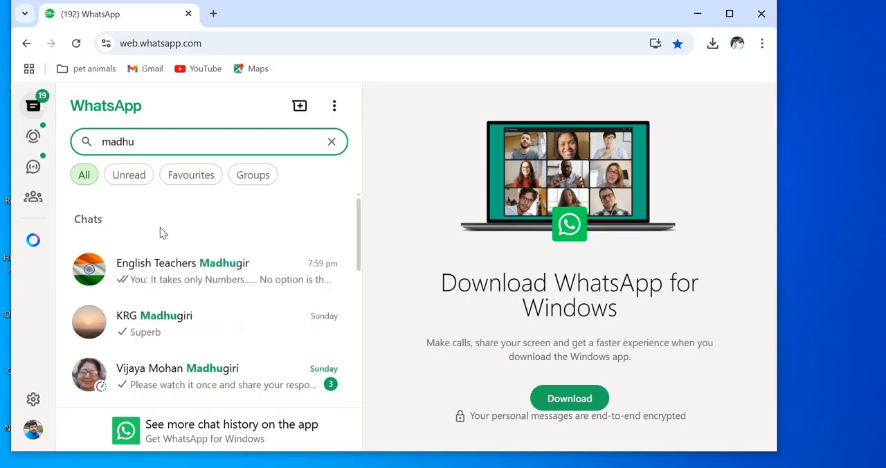
click(179, 272)
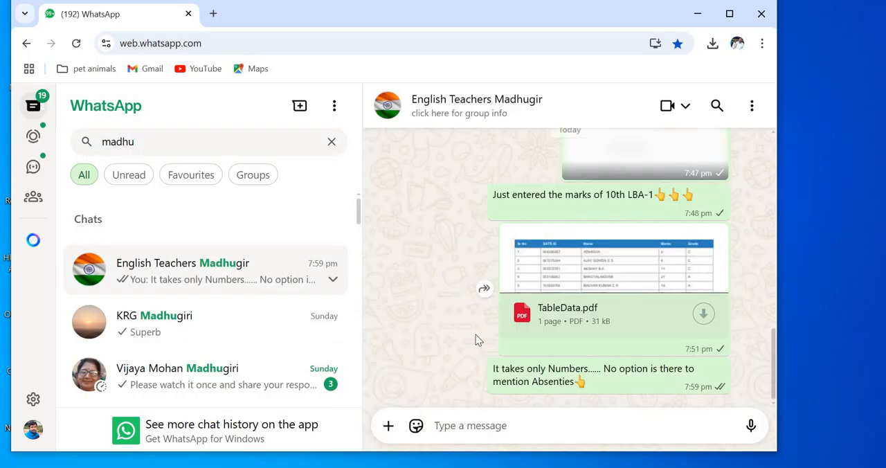
Step: Find the sts.karnataka.gov.in LBA sign-in link among today's messages in the group and open it
scroll(775, 319, up, 3)
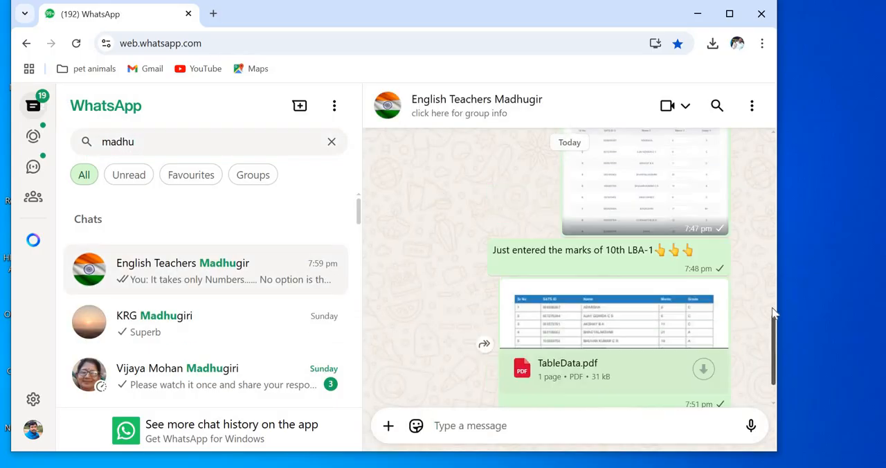
scroll(774, 272, up, 10)
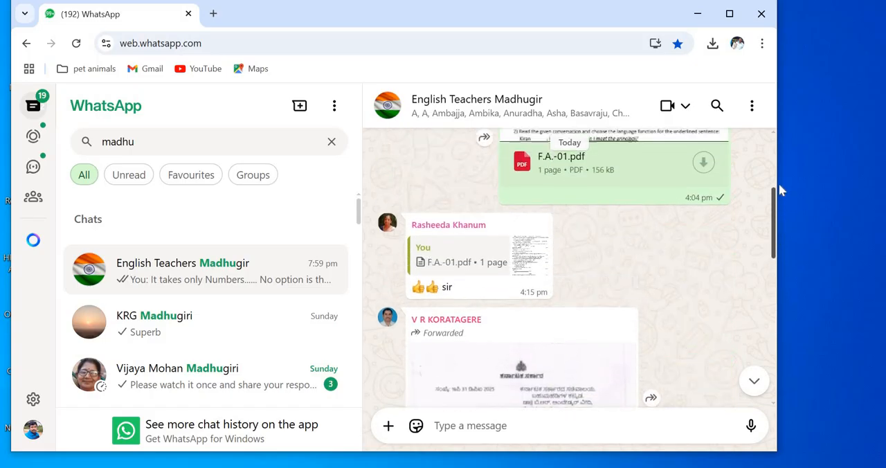
scroll(778, 156, up, 10)
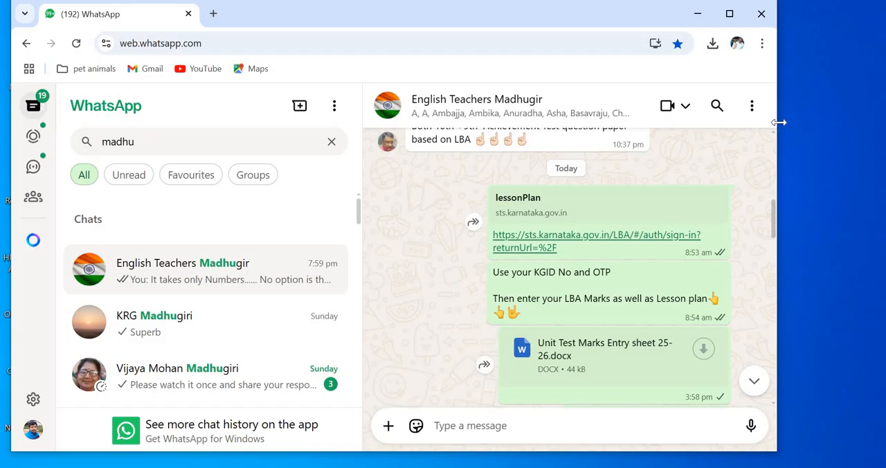
click(578, 239)
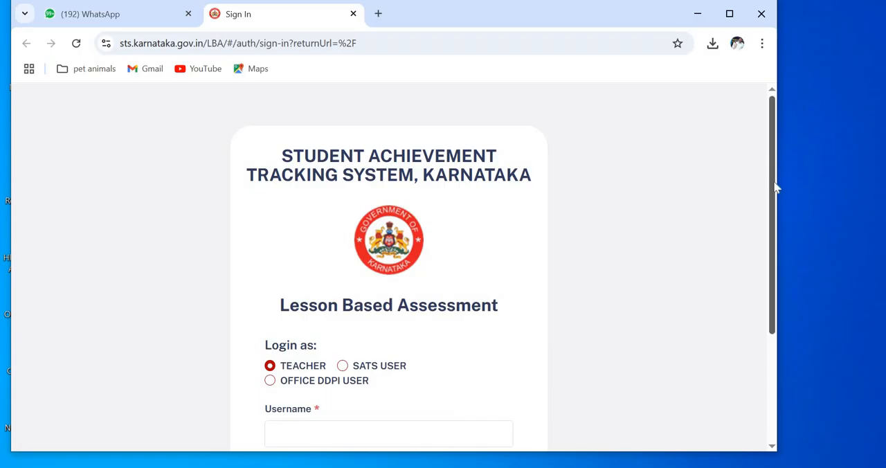
Step: Enter the teacher's KGID number as the username for the TEACHER login and request an OTP
scroll(777, 207, down, 1)
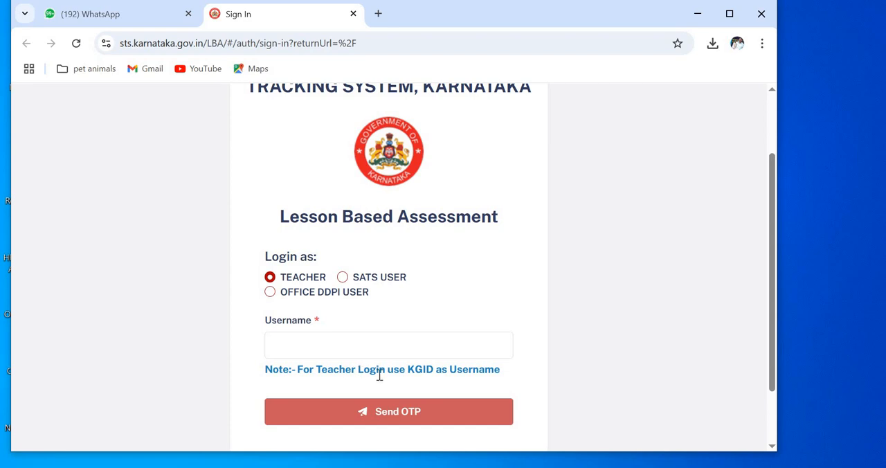
click(292, 344)
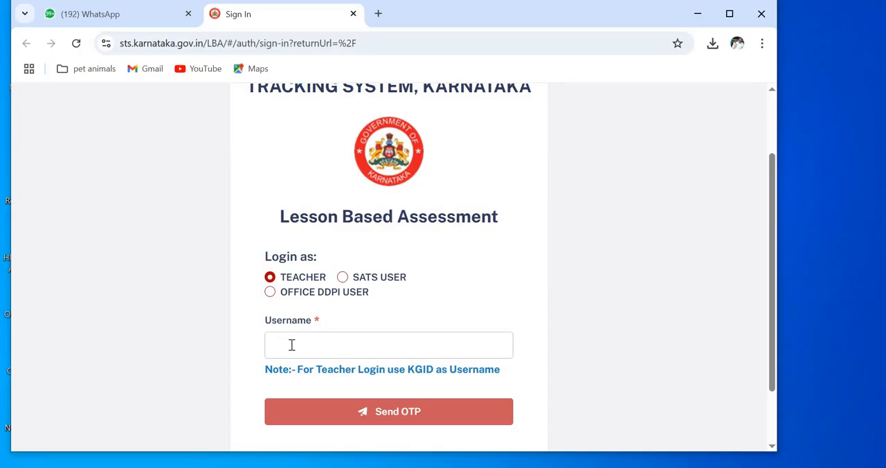
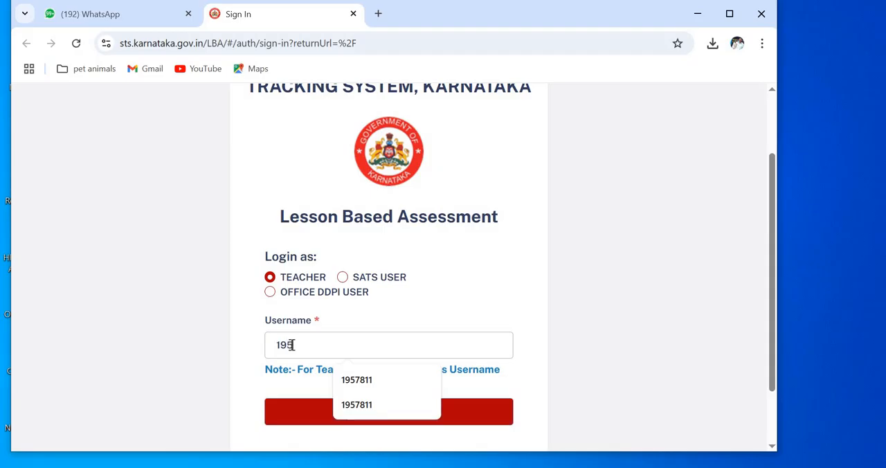
click(578, 348)
click(413, 410)
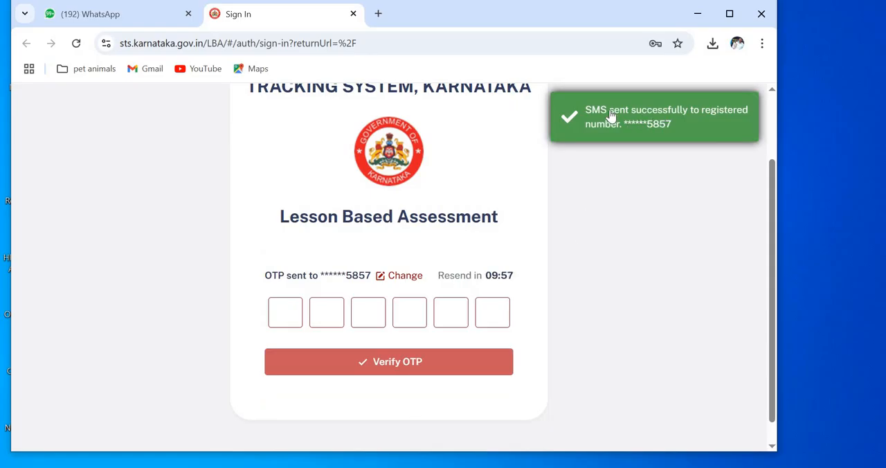
Step: Enter the six-digit OTP and verify it to sign in to the Lesson Based Assessment portal
click(288, 307)
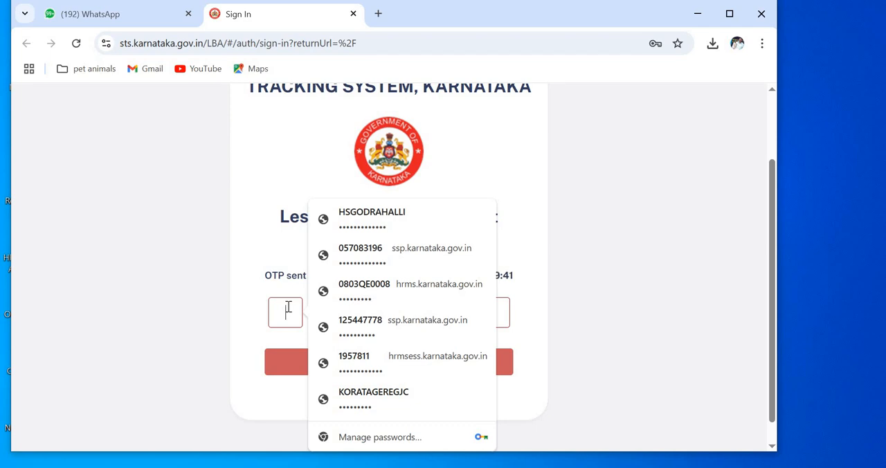
text(•••)
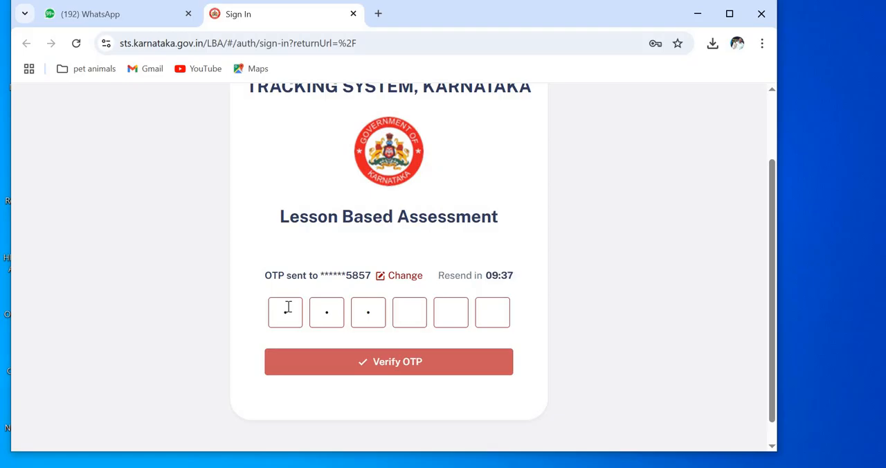
text(•••)
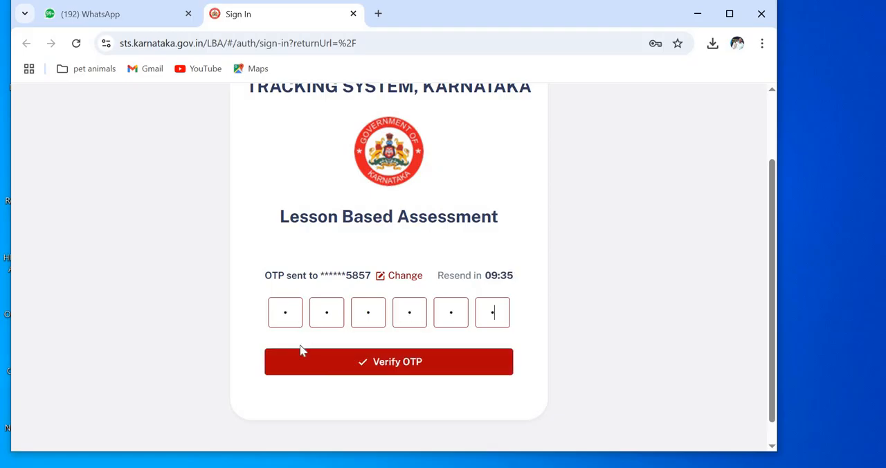
click(329, 362)
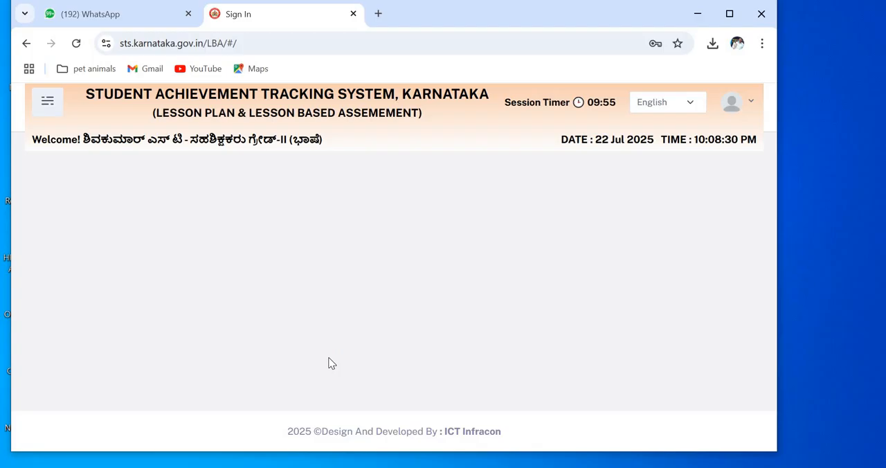
Step: Open the LBA page of the Assessment section and close the navigation menu
click(49, 104)
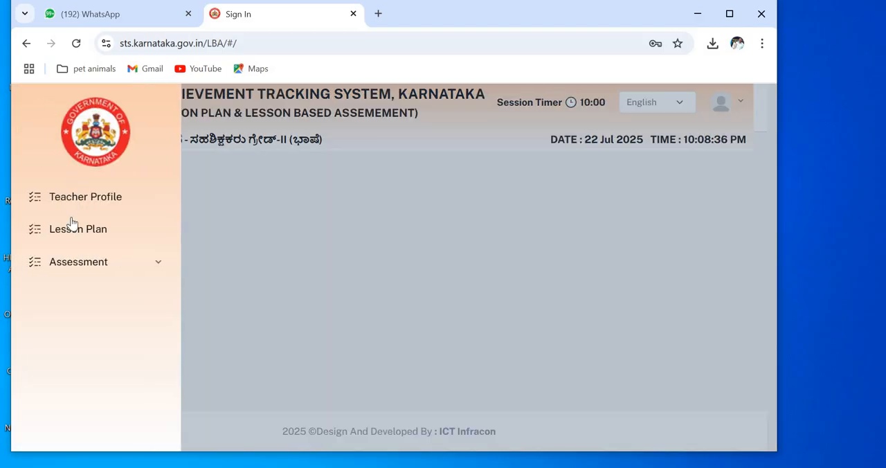
click(99, 262)
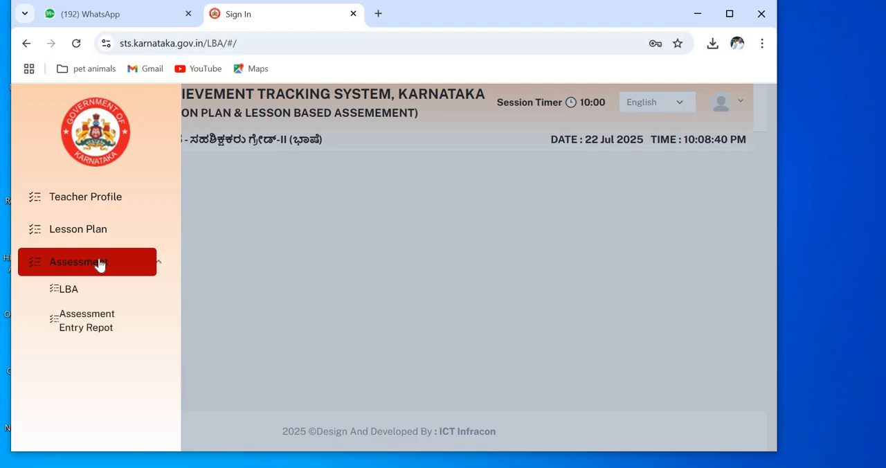
click(67, 291)
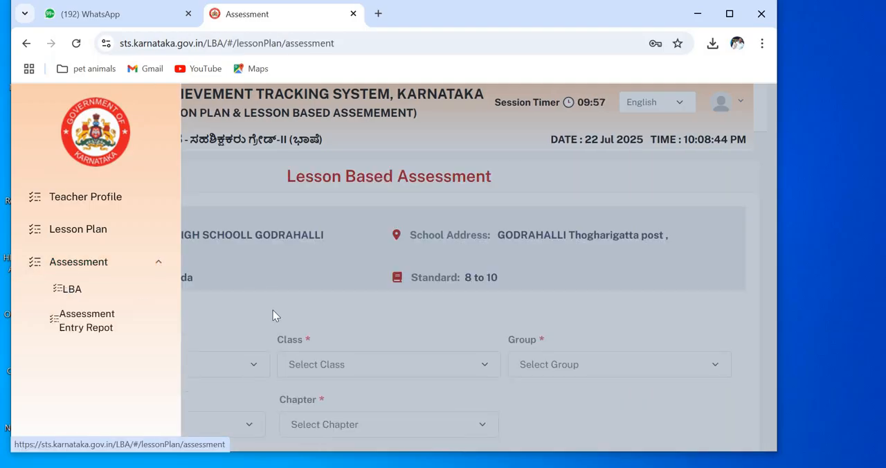
click(273, 313)
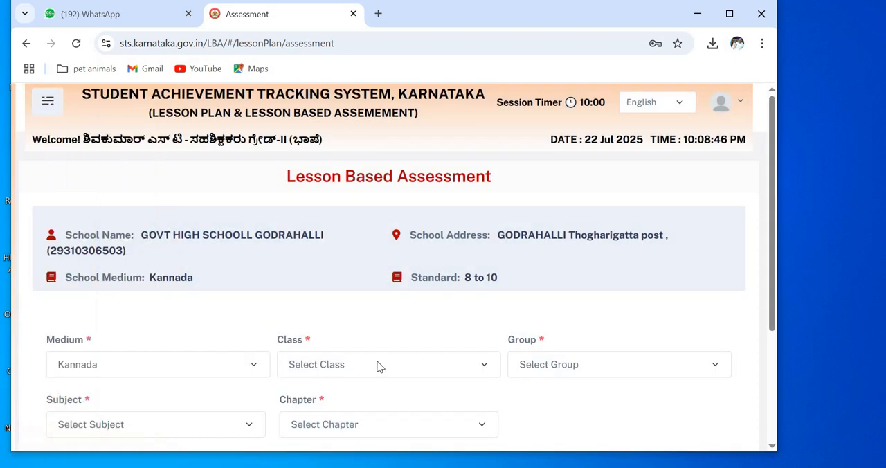
Step: Set the assessment's class to 10 and its group to KM_Kan_Eng_Hin
click(478, 367)
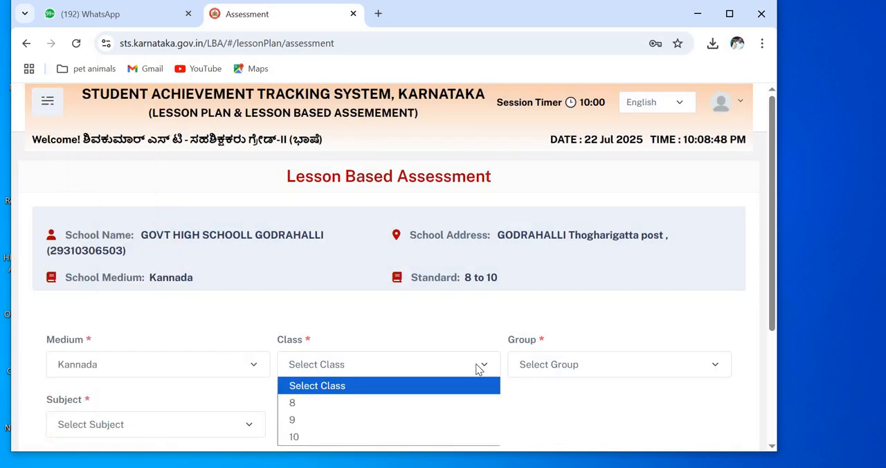
click(353, 436)
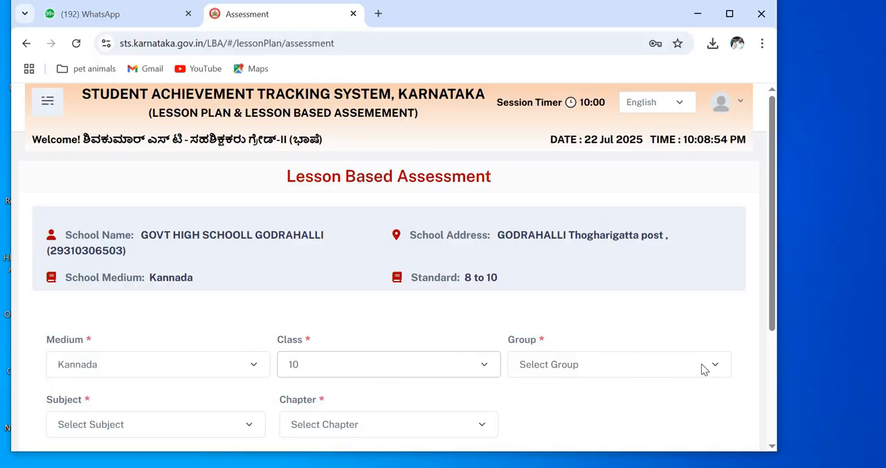
click(487, 366)
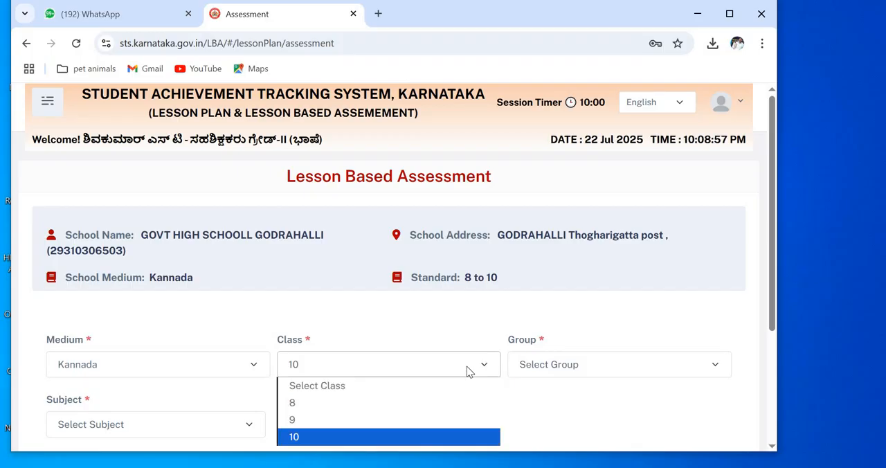
click(311, 437)
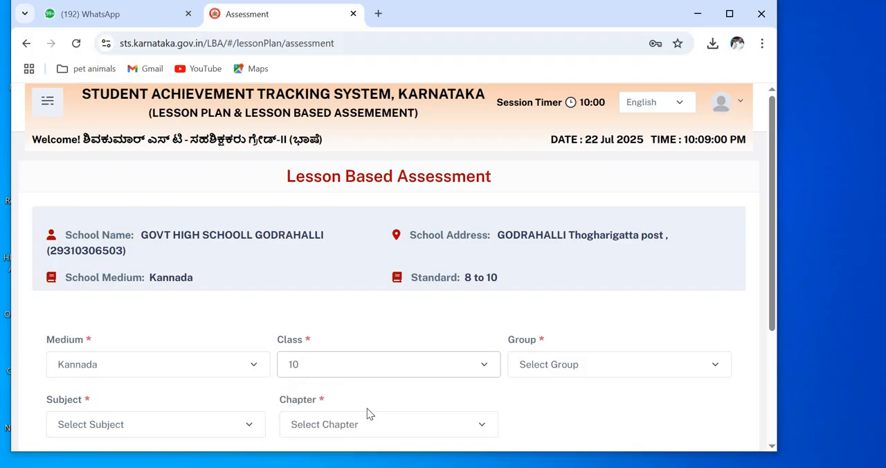
click(611, 359)
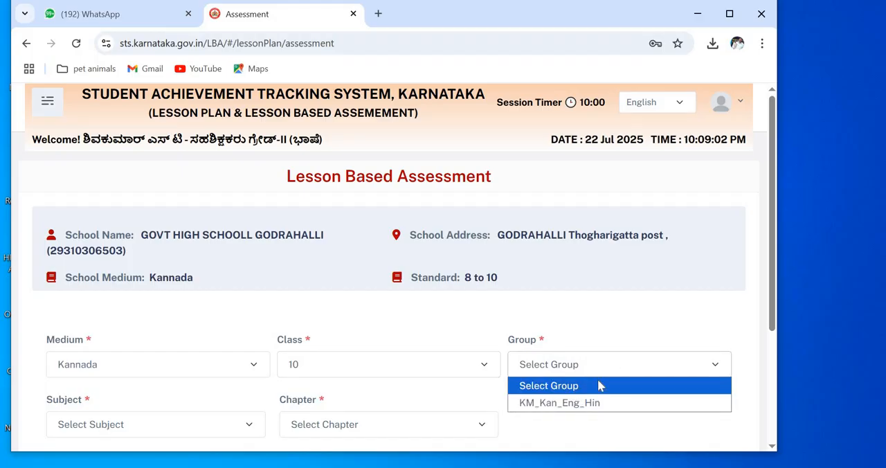
click(555, 404)
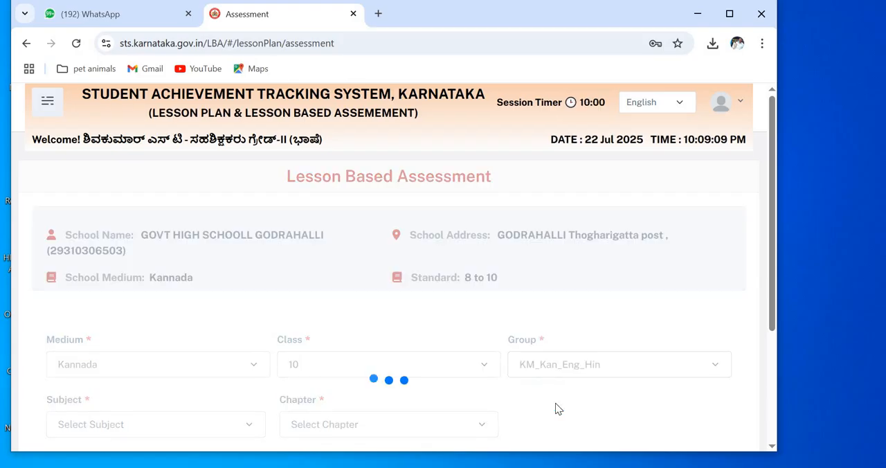
Step: Choose ENGLISH as the subject and "There's a Girl by the Tracks! Quality of Mercy" as the chapter
click(247, 424)
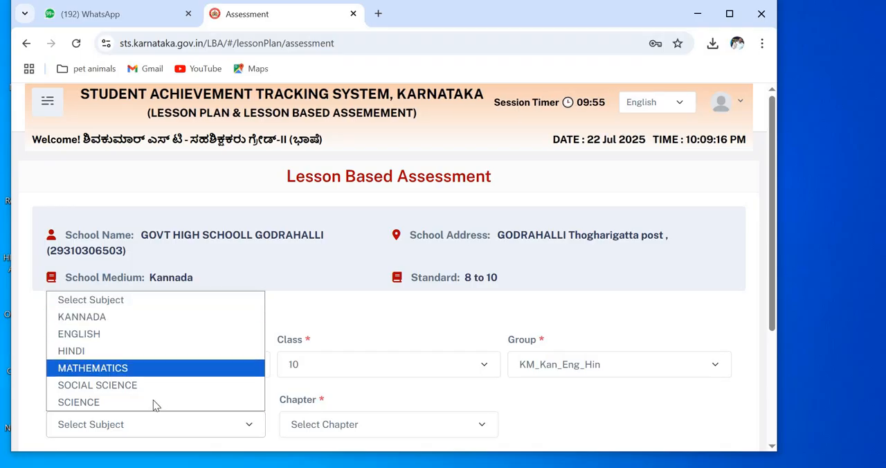
click(133, 334)
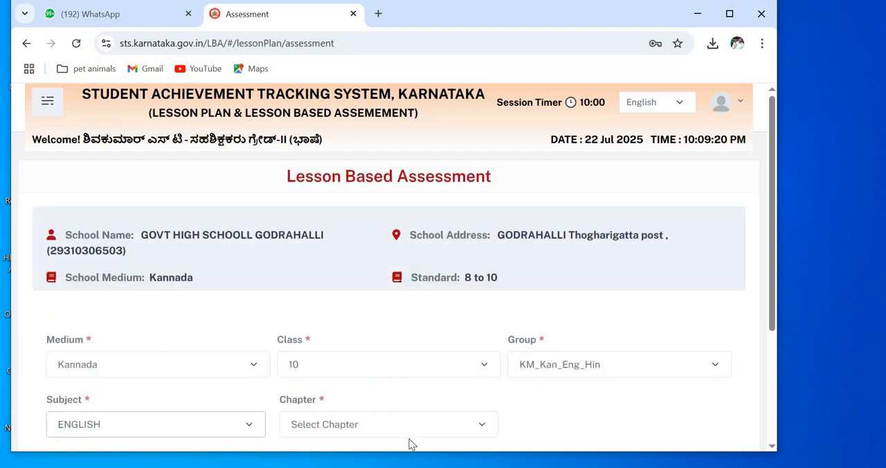
click(481, 426)
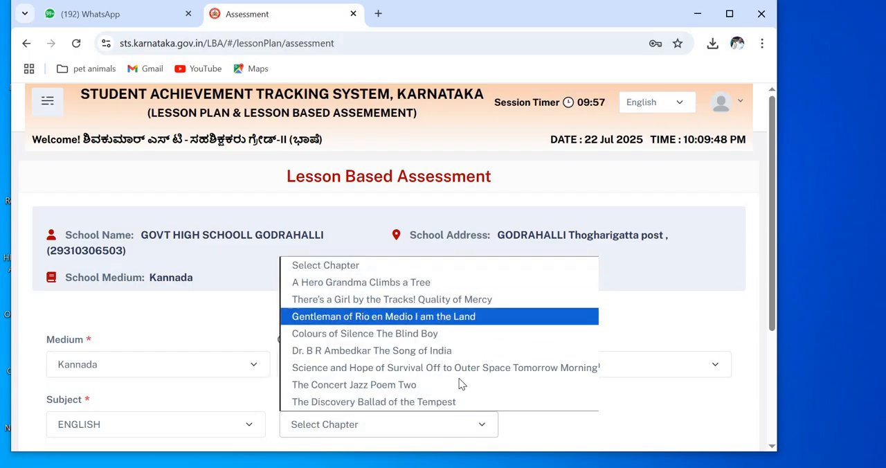
click(339, 299)
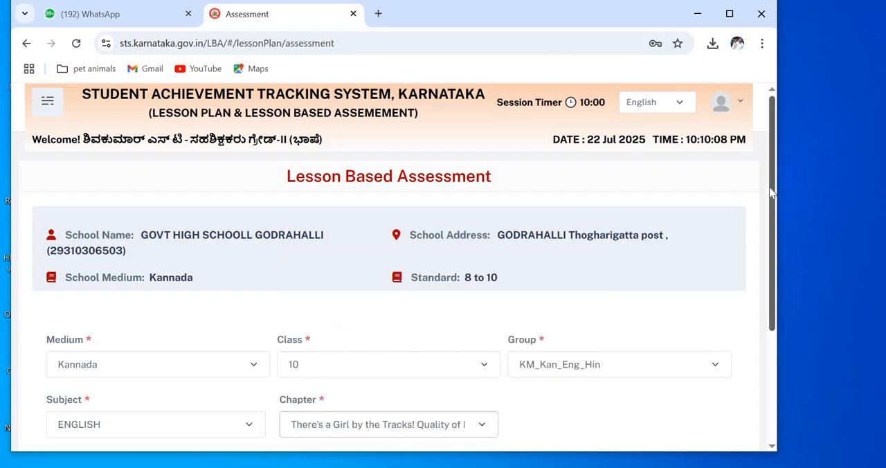
Step: Set the unit test date to 17-07-2025 and search for the matching student marks list
drag(769, 236, 768, 345)
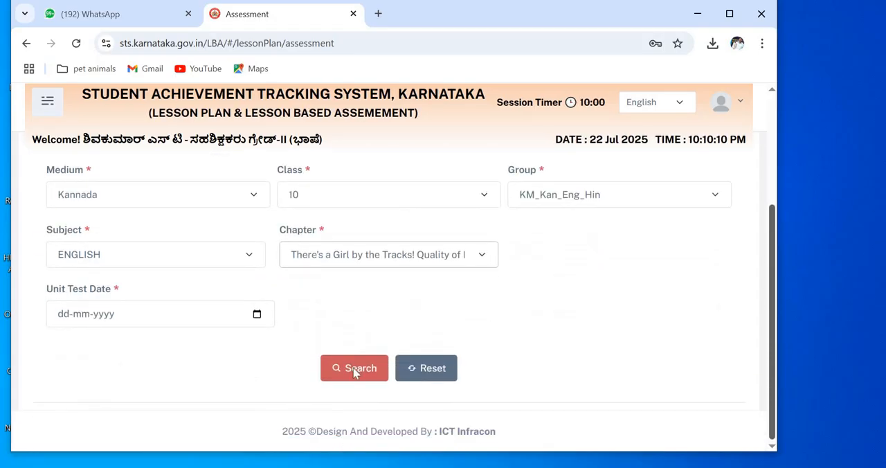
click(256, 315)
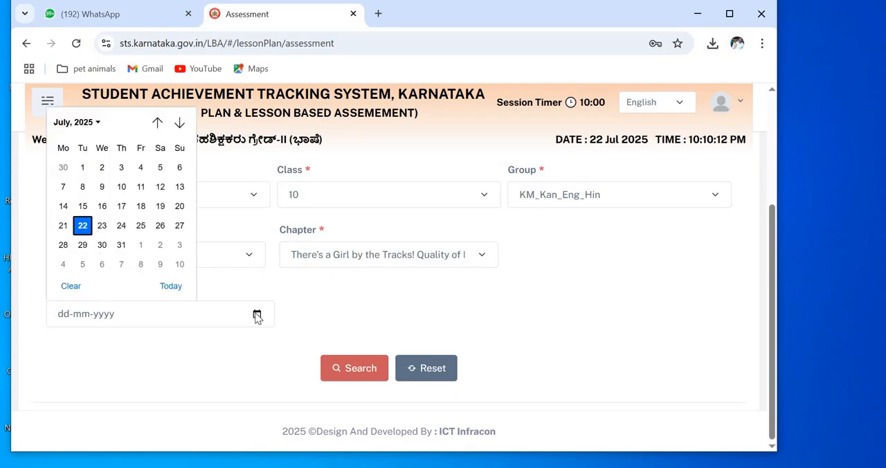
click(123, 207)
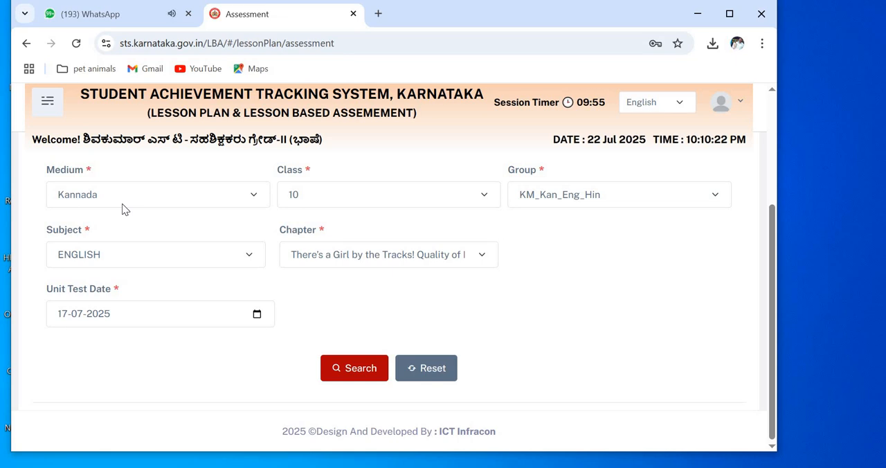
click(353, 368)
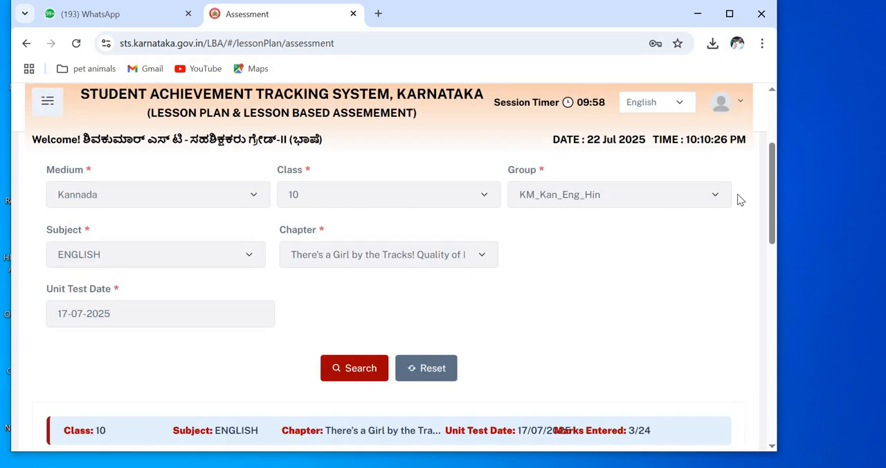
Step: Enter 24 marks for the student in row 4 of the Student Assessment Details table
drag(769, 195, 771, 354)
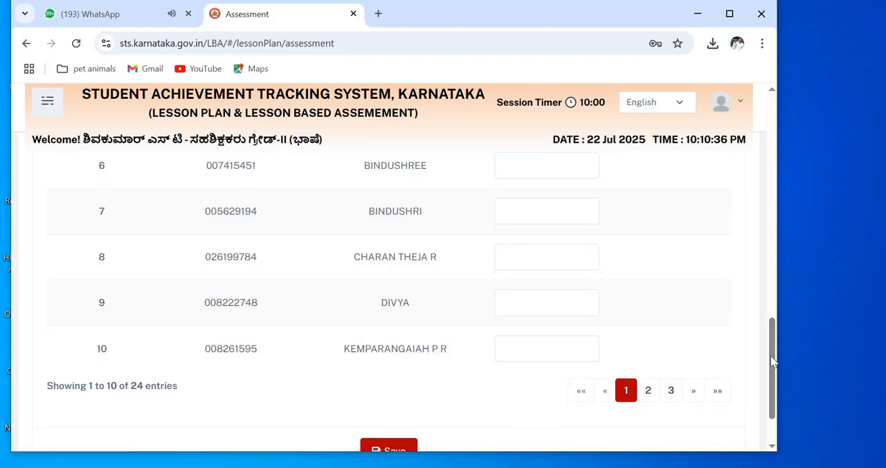
drag(770, 356, 769, 250)
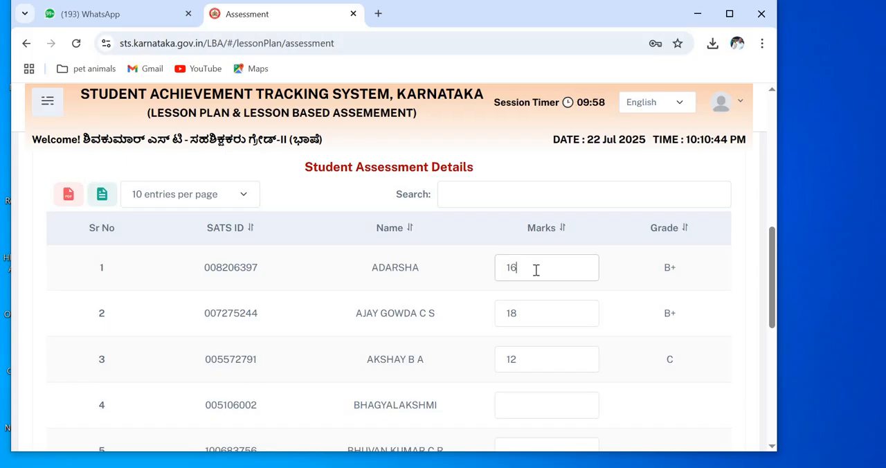
click(531, 366)
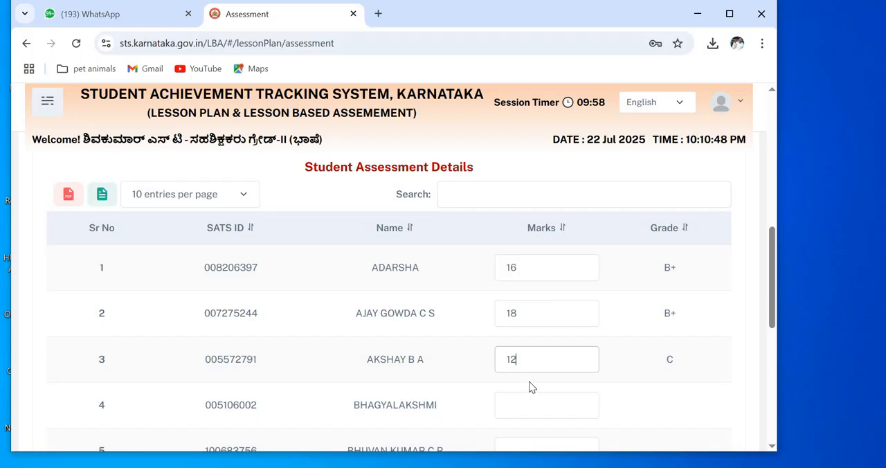
click(517, 404)
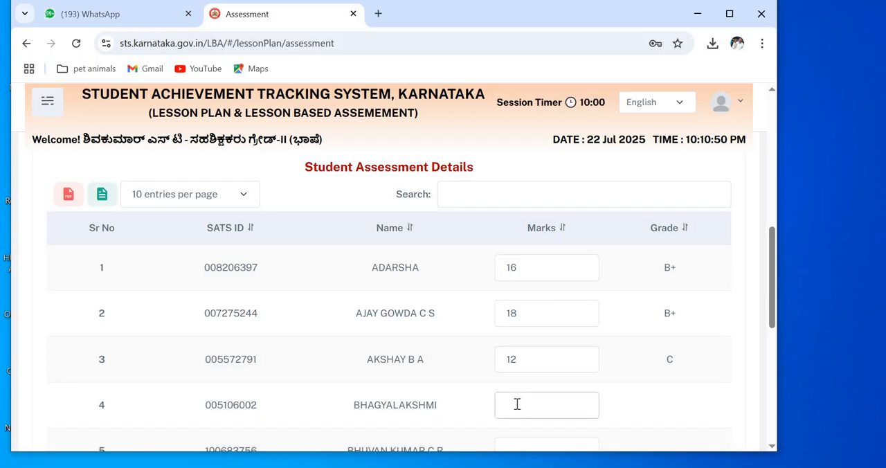
text(24)
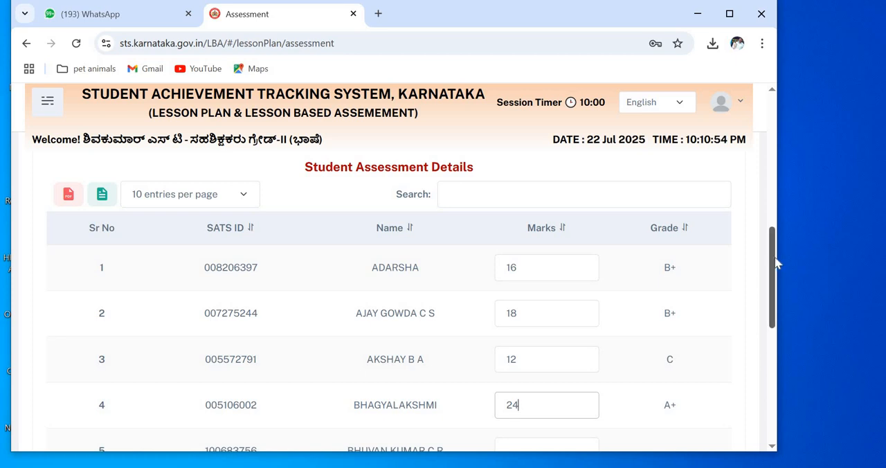
Step: Enter marks of 22, 11 and 14 for the students in rows 5, 6 and 7 respectively
scroll(774, 305, down, 2)
scroll(775, 308, down, 1)
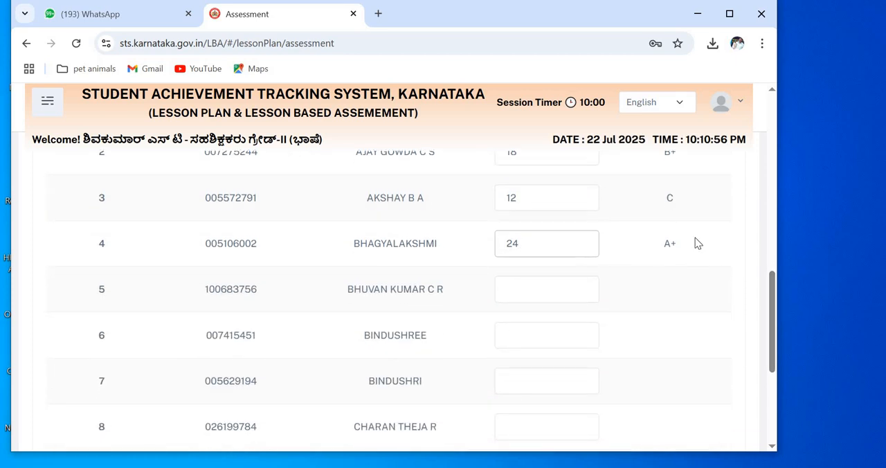
click(536, 289)
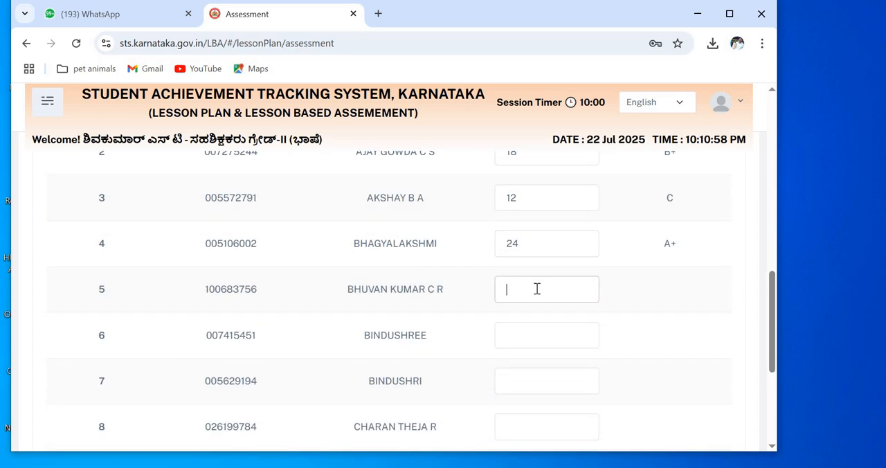
text(22)
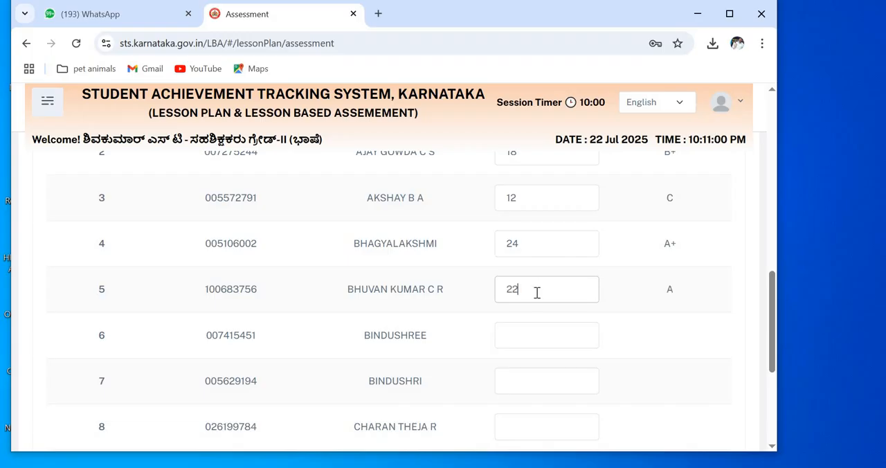
click(503, 335)
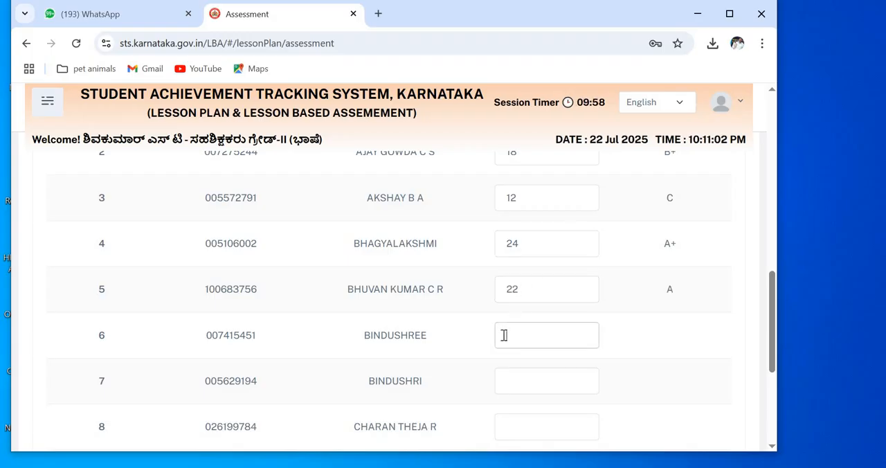
text(11)
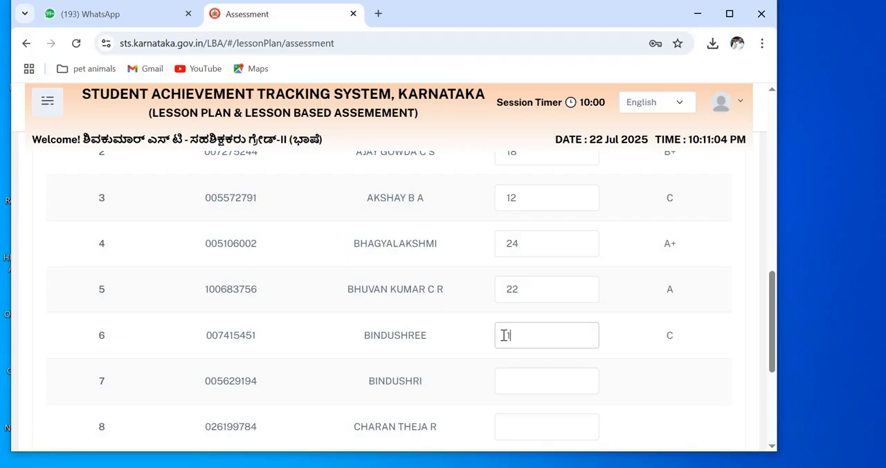
click(522, 386)
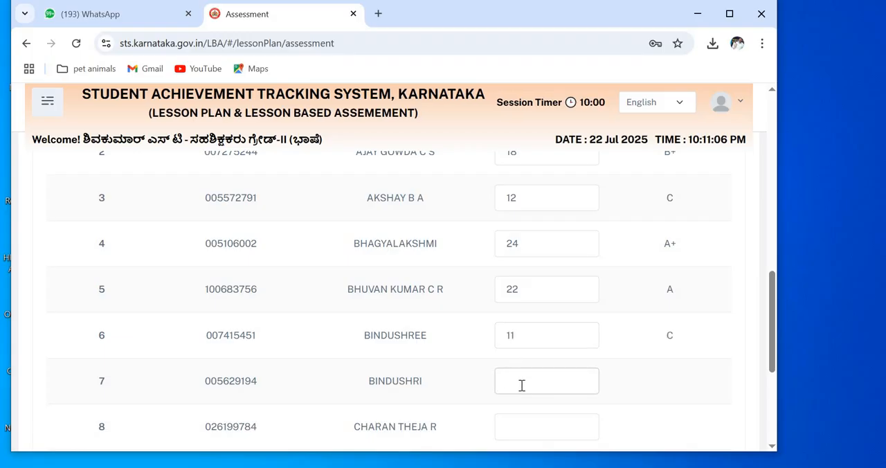
text(14)
Step: Save the assessment marks and confirm the save
drag(773, 320, 770, 377)
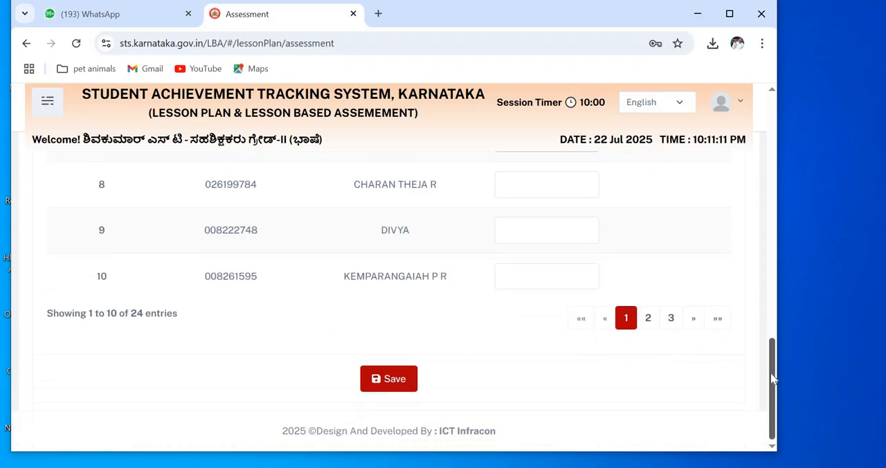
click(401, 380)
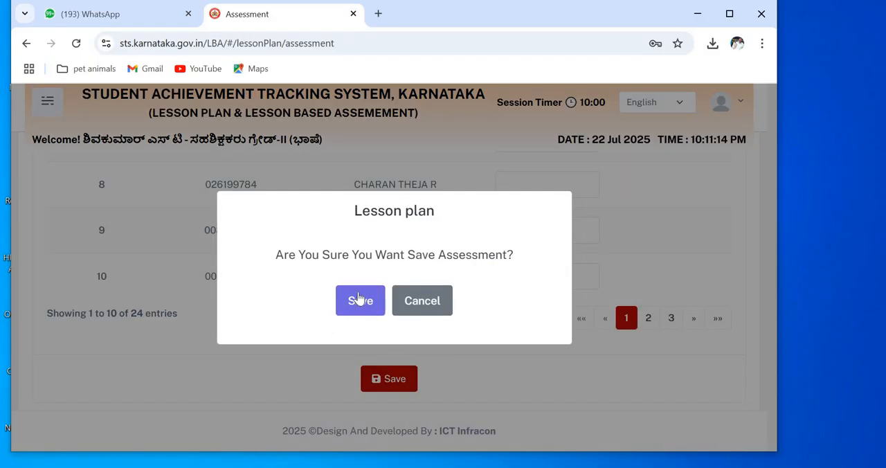
click(358, 302)
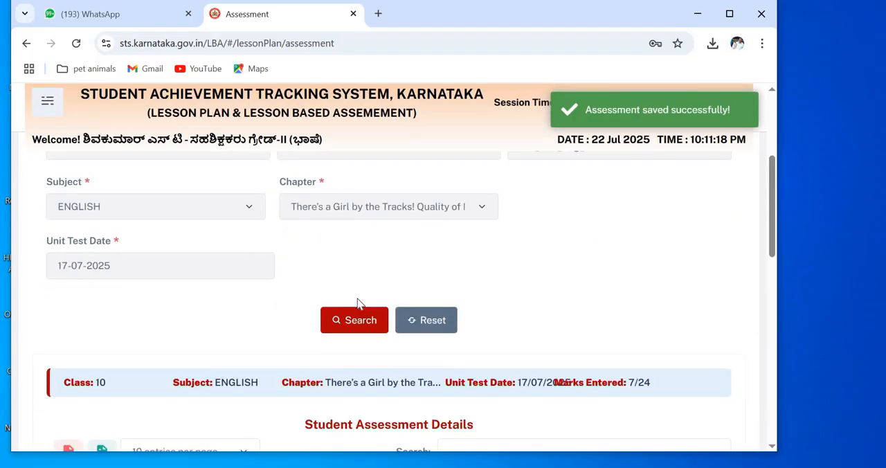
click(48, 105)
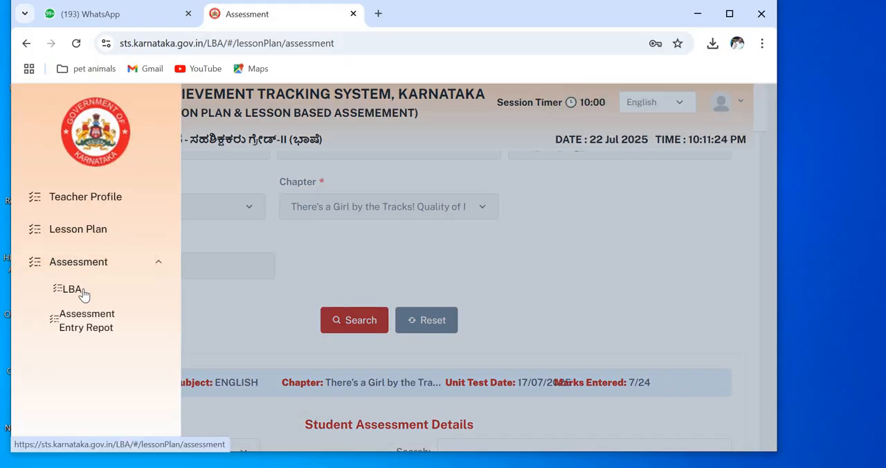
click(251, 316)
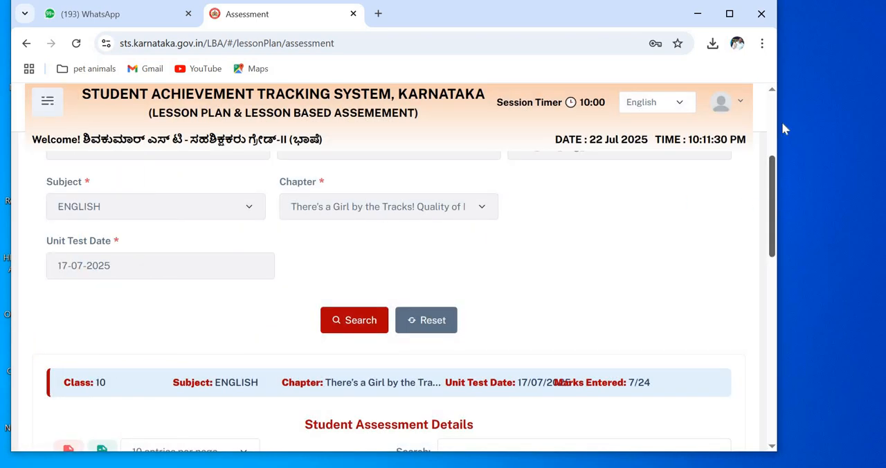
drag(782, 123, 787, 88)
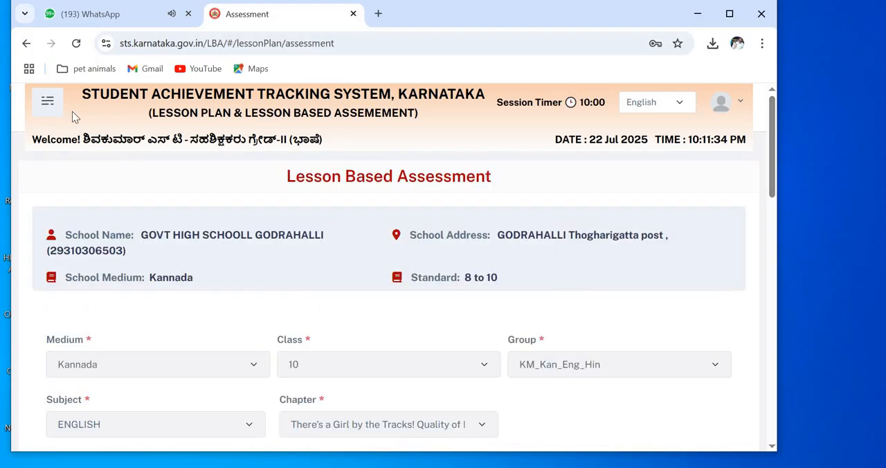
Step: Open the Assessment Entry Report page of the Assessment section and close the navigation menu
click(56, 111)
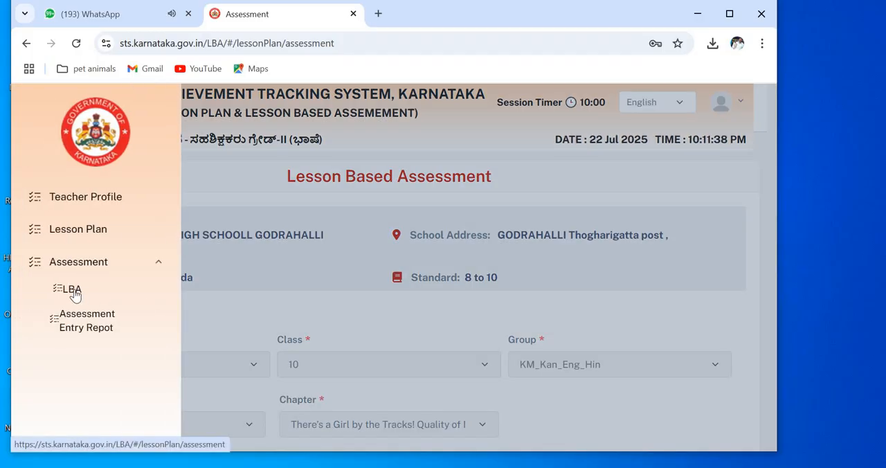
click(87, 324)
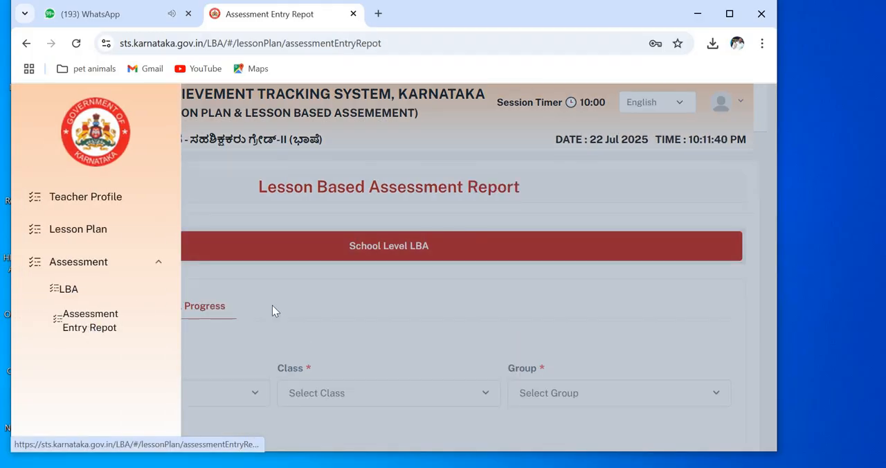
click(356, 301)
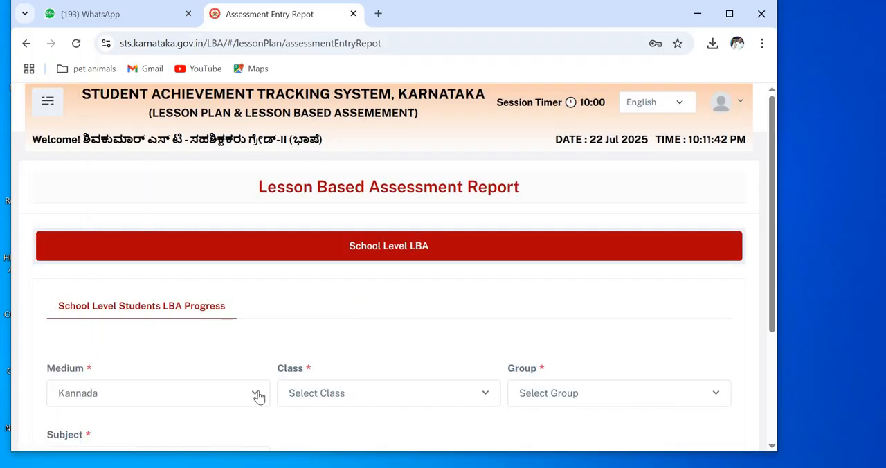
Step: Set the report's class to 10 and its group to KM_Kan_Eng_Hin
click(484, 395)
click(344, 363)
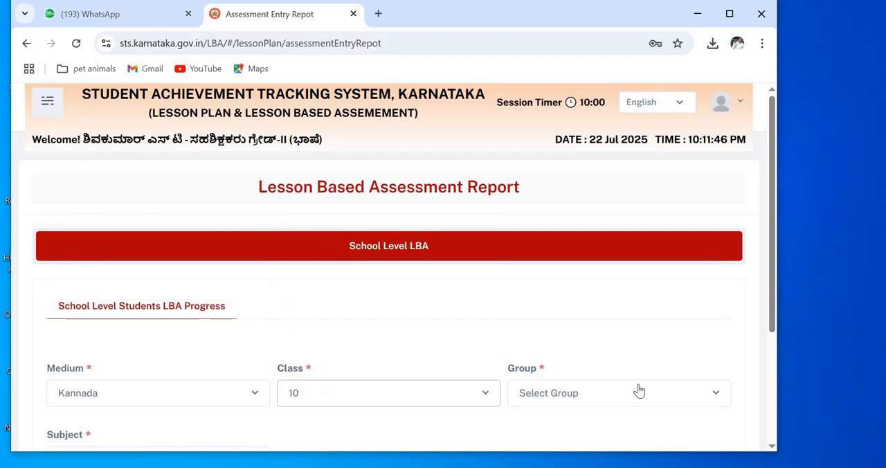
click(637, 395)
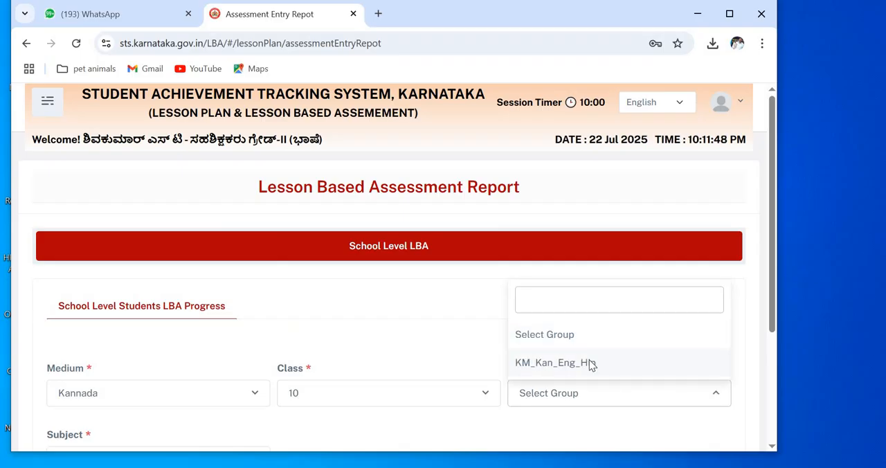
click(591, 364)
Step: Choose ENGLISH as the report's subject and search for the school-level LBA progress report
drag(771, 229, 775, 343)
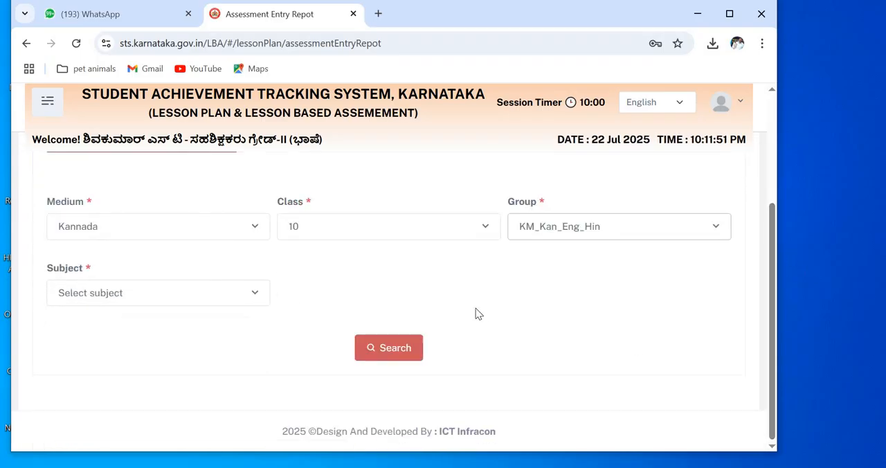
click(248, 294)
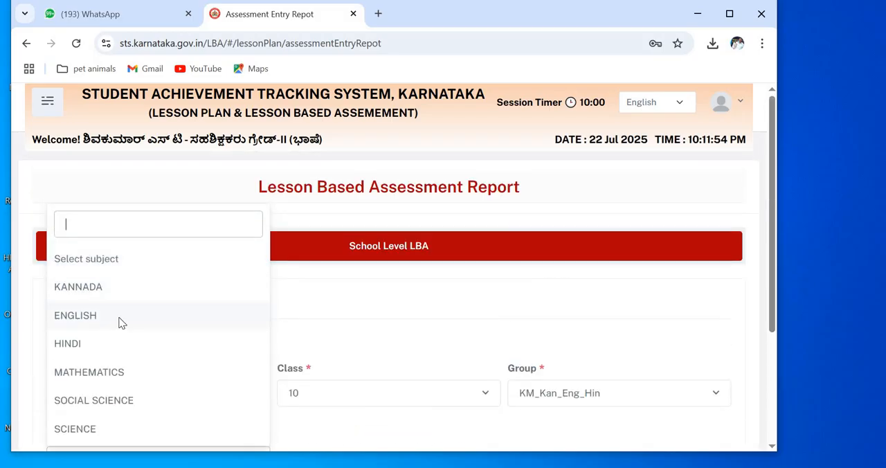
click(121, 319)
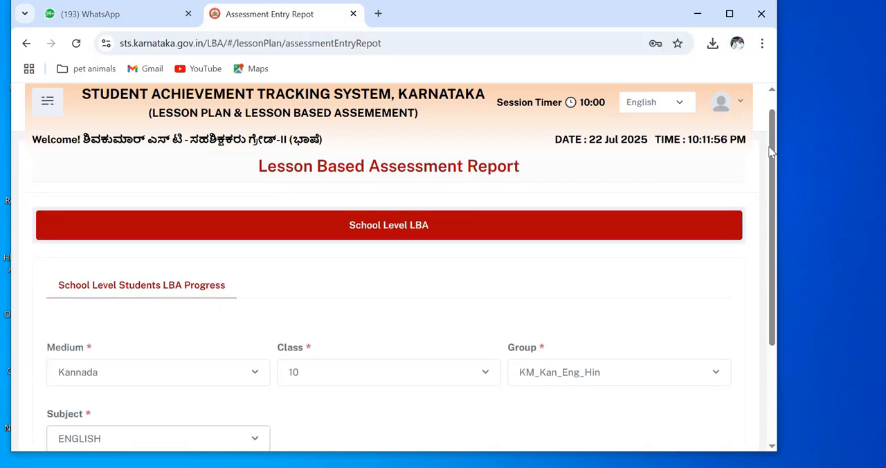
scroll(778, 306, down, 3)
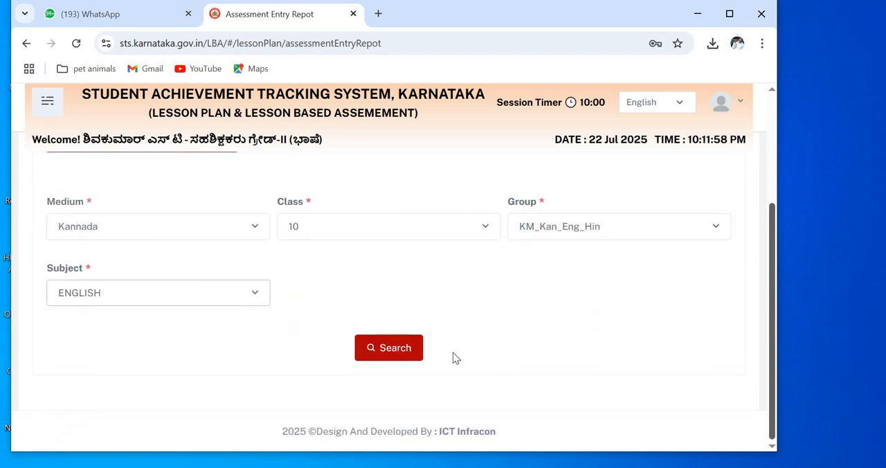
click(410, 351)
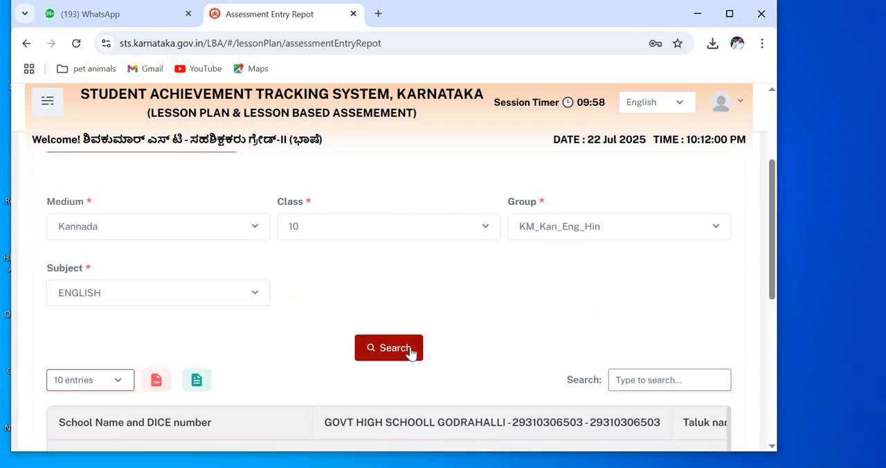
Step: Examine the students' unit-wise marks, grades and averages across the Class 10 English report table
drag(777, 220, 772, 290)
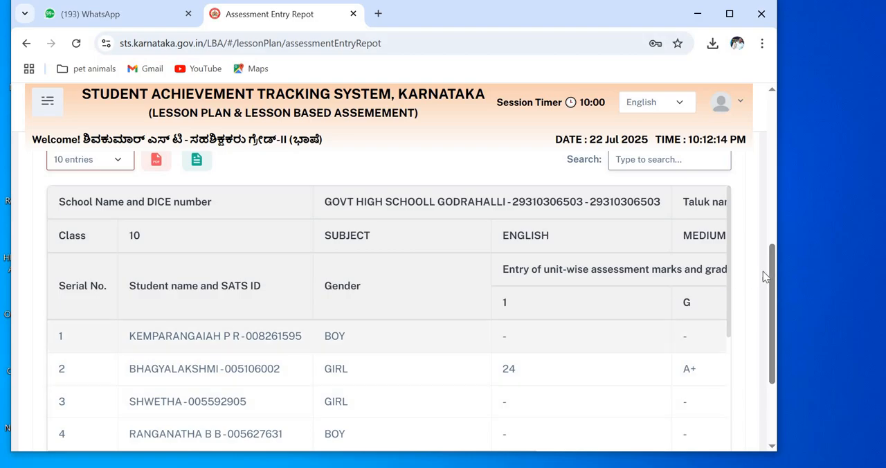
scroll(775, 325, down, 3)
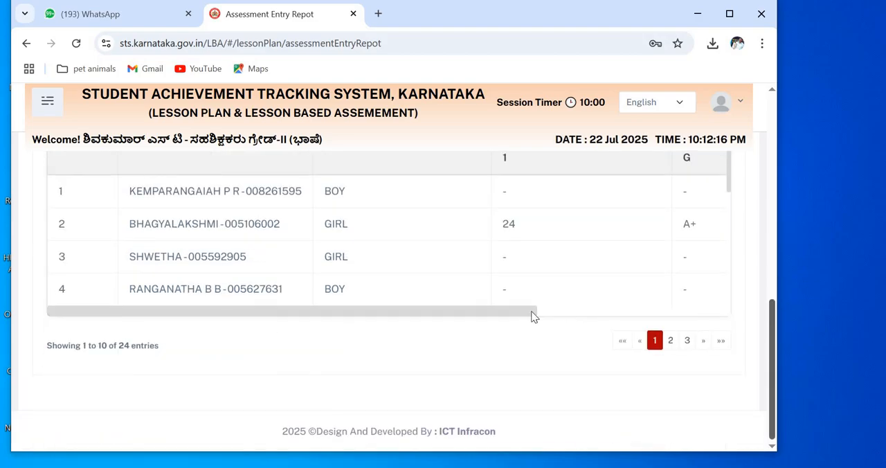
scroll(598, 305, right, 5)
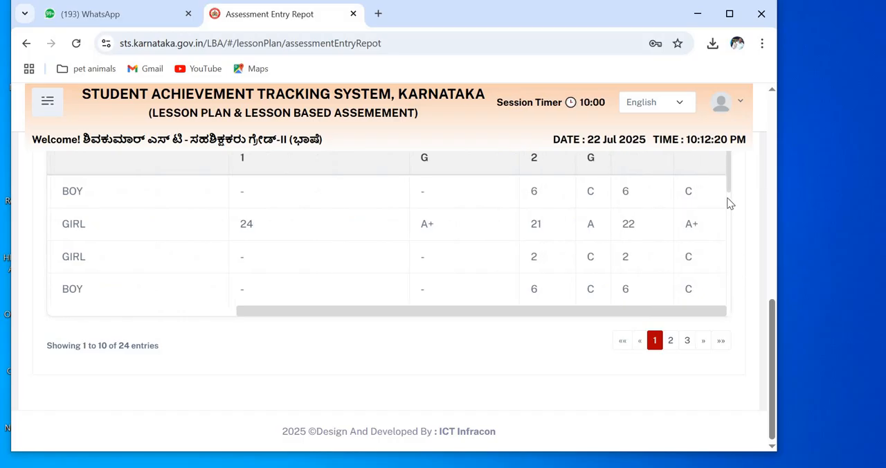
scroll(729, 203, down, 3)
scroll(726, 207, up, 1)
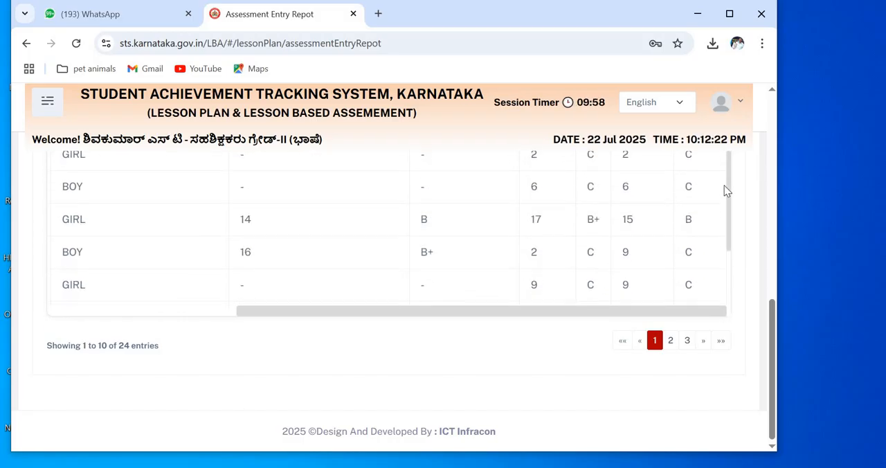
scroll(724, 181, up, 3)
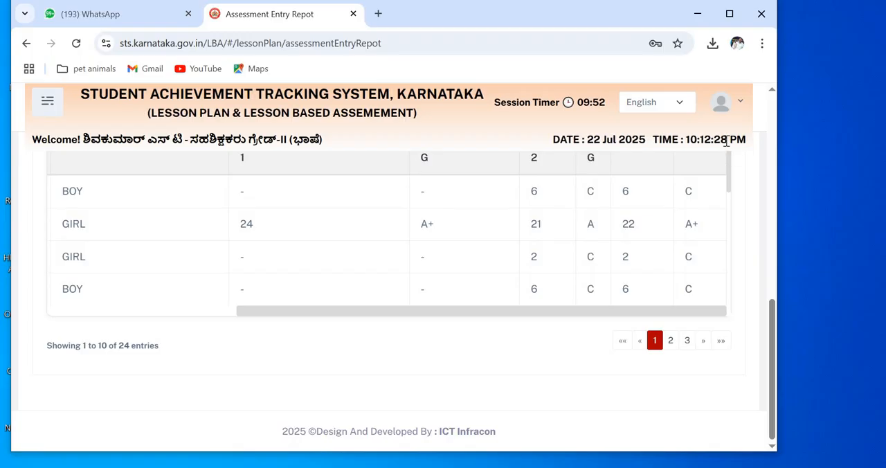
Step: Export the Class 10 English LBA report to PDF
drag(773, 320, 771, 239)
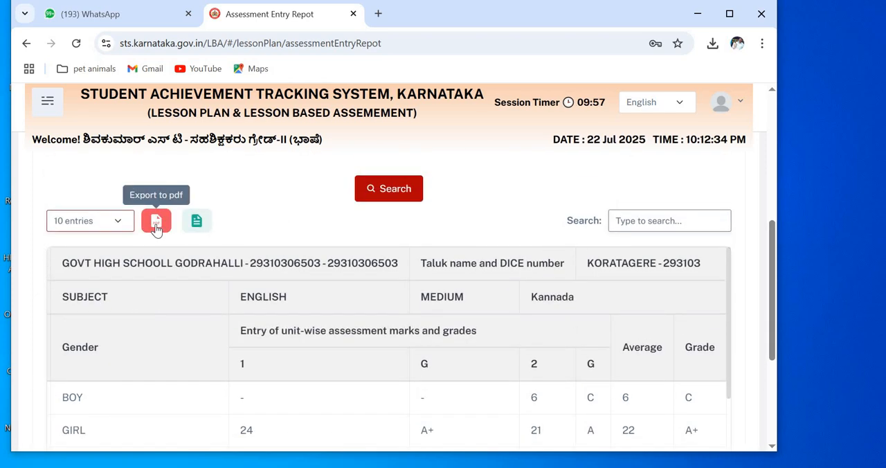
click(157, 228)
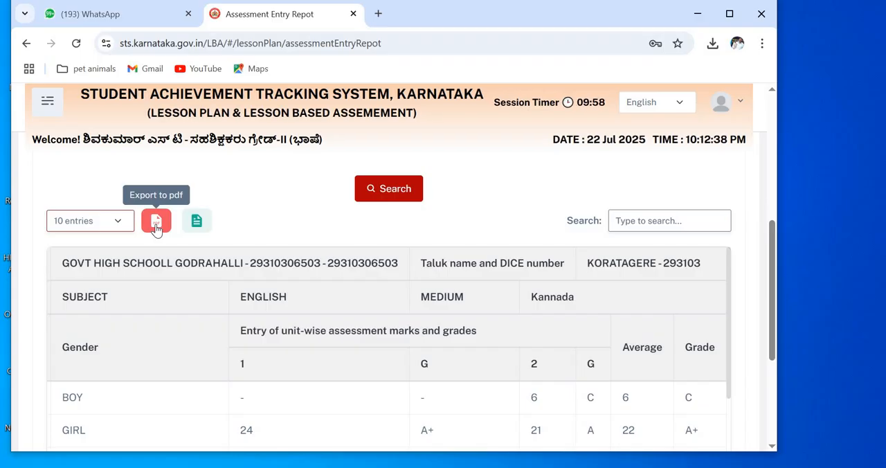
click(157, 228)
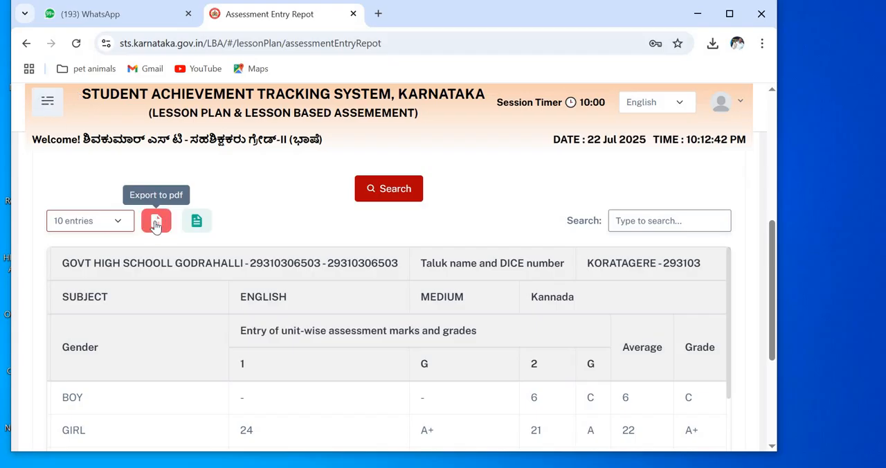
Step: Open the LBA assessment entry page and set the class to 10 and the group to KM_Kan_Eng_Hin
click(46, 105)
click(69, 290)
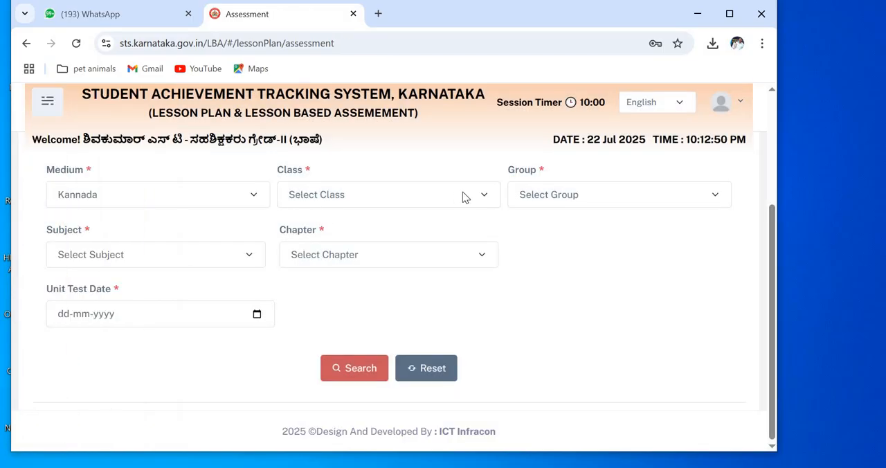
click(464, 197)
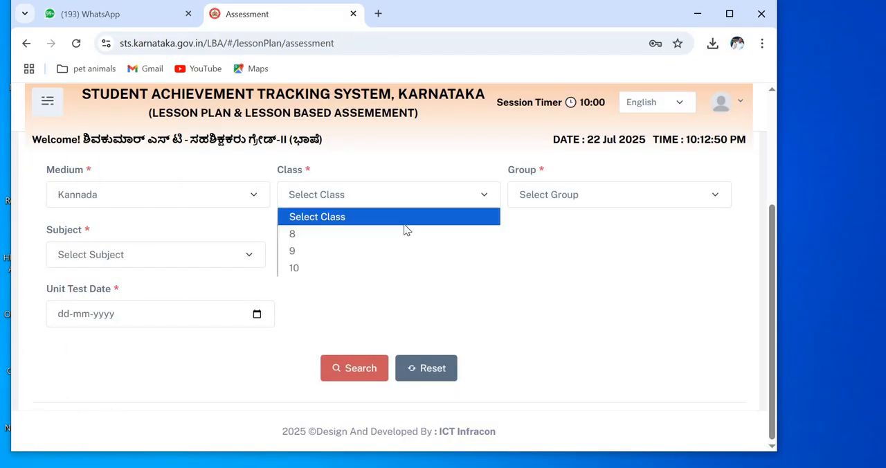
click(396, 268)
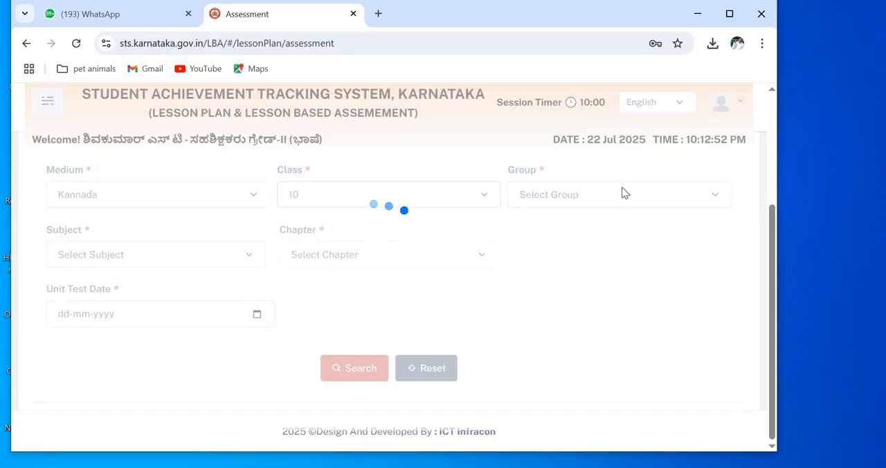
click(621, 194)
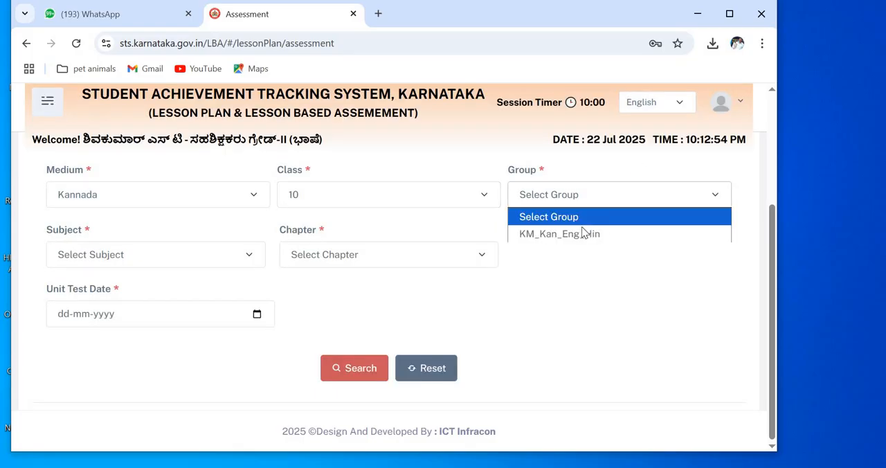
click(533, 231)
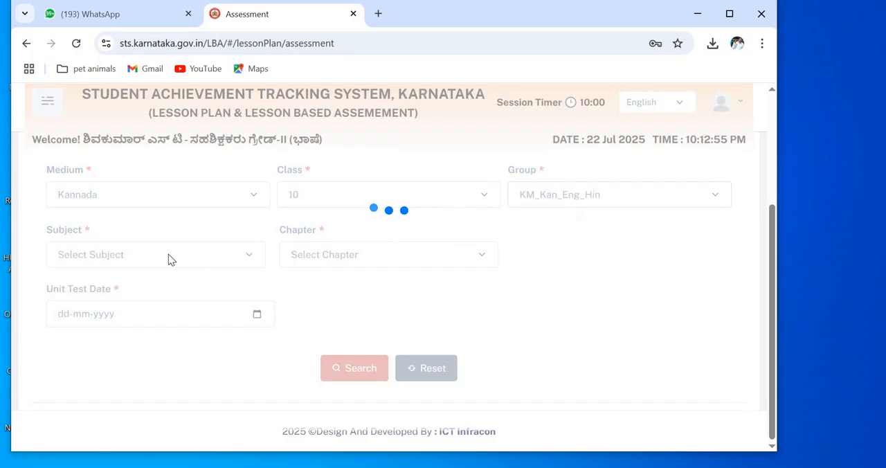
Step: Search the ENGLISH assessment records for chapter A Hero Grandma Climbs a Tree with unit test date 10-07-2025
click(249, 256)
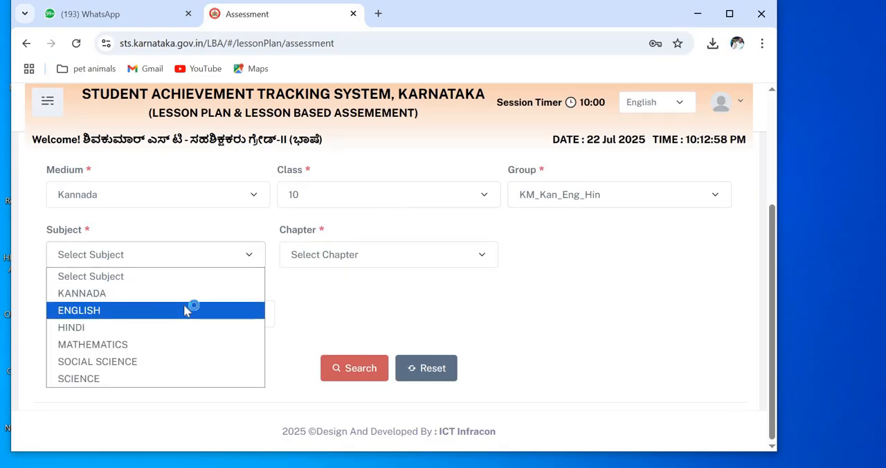
click(186, 311)
click(480, 253)
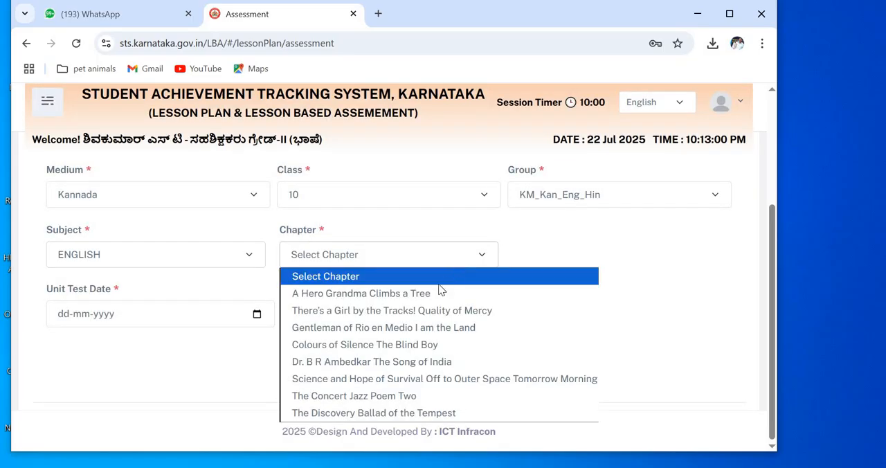
click(443, 294)
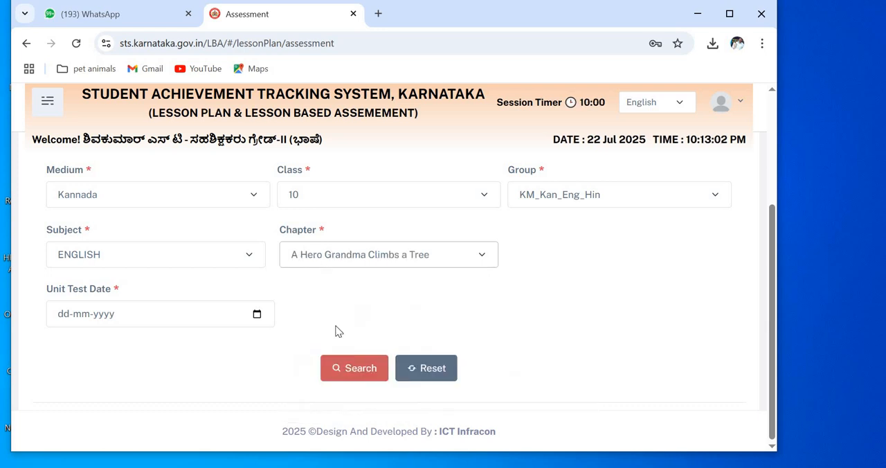
click(256, 314)
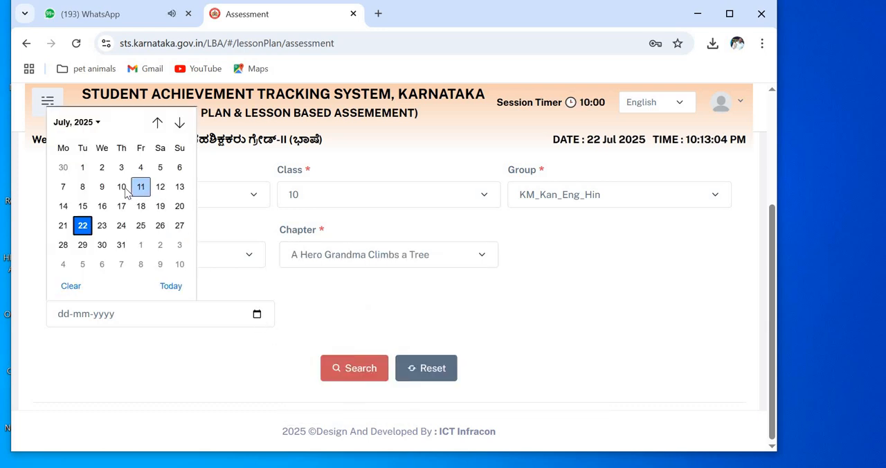
click(123, 188)
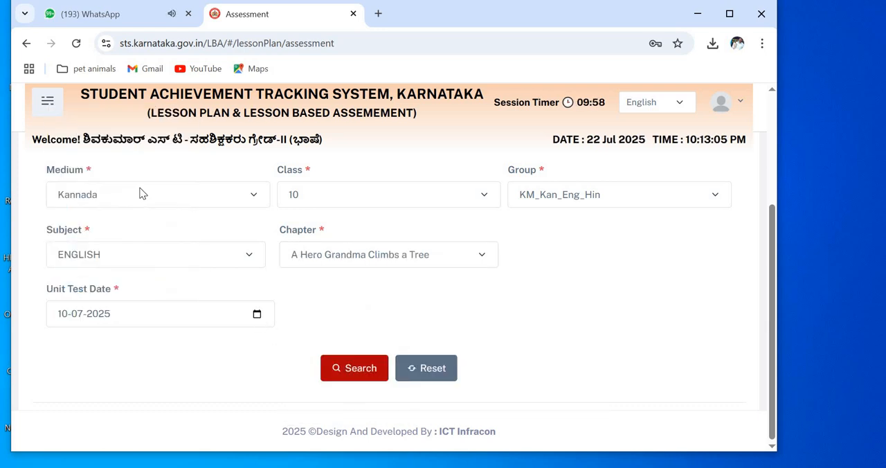
click(344, 377)
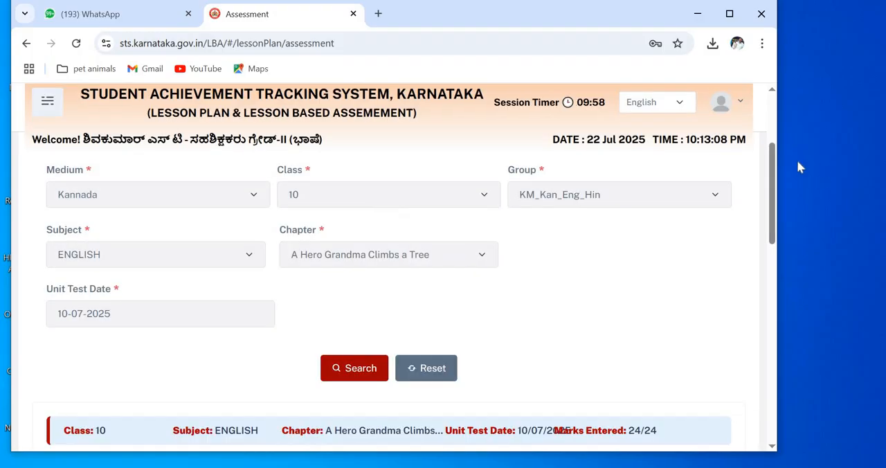
Step: Export the student assessment details to PDF and open the downloaded TableData (1).pdf to check the marks and grades
drag(773, 166, 699, 223)
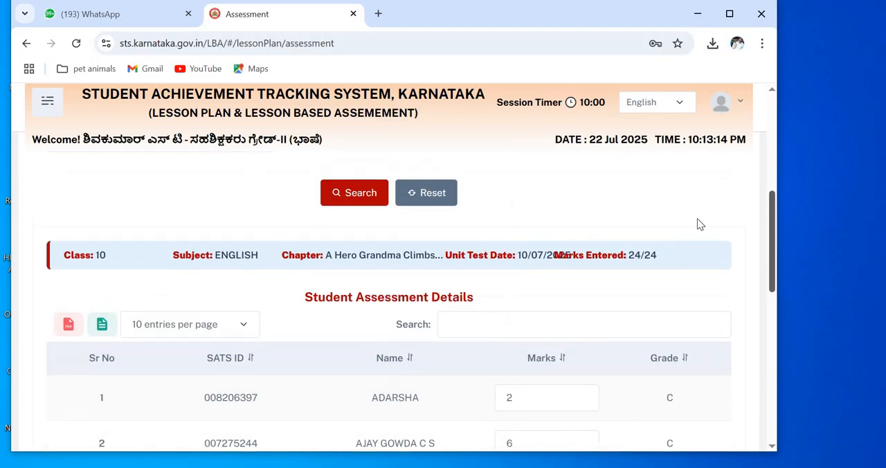
click(68, 327)
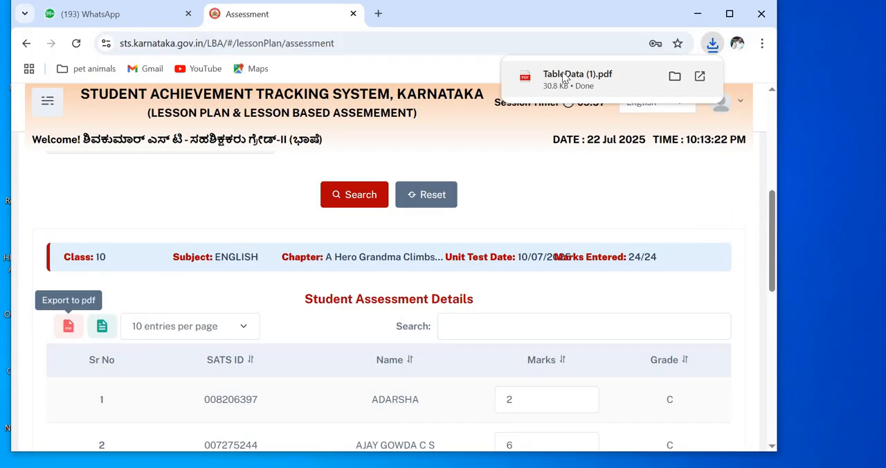
click(564, 78)
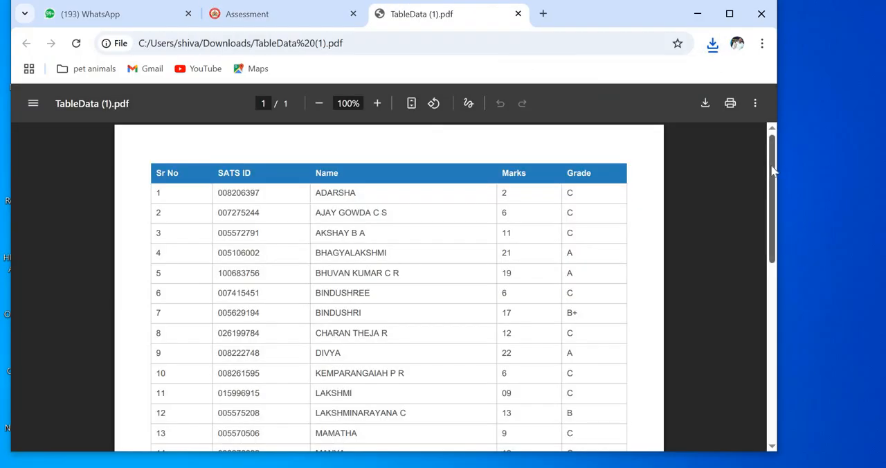
drag(774, 179, 364, 33)
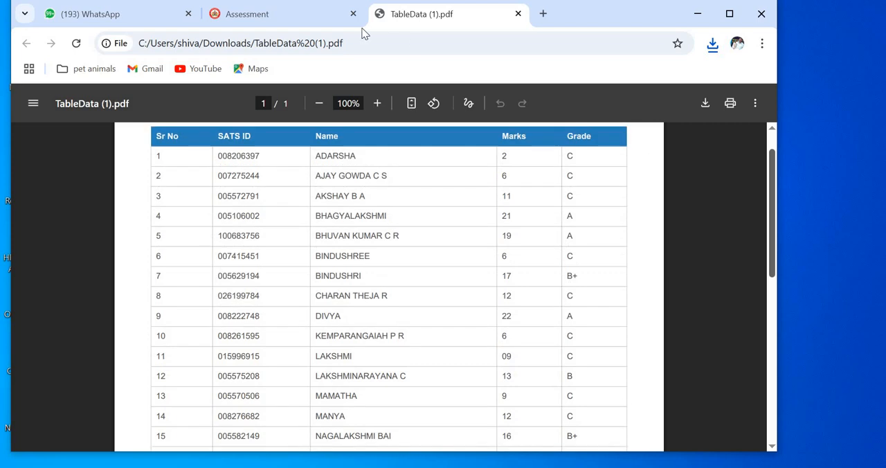
Step: Return to the assessment page and review the students' marks and grades in the Student Assessment Details table
click(315, 15)
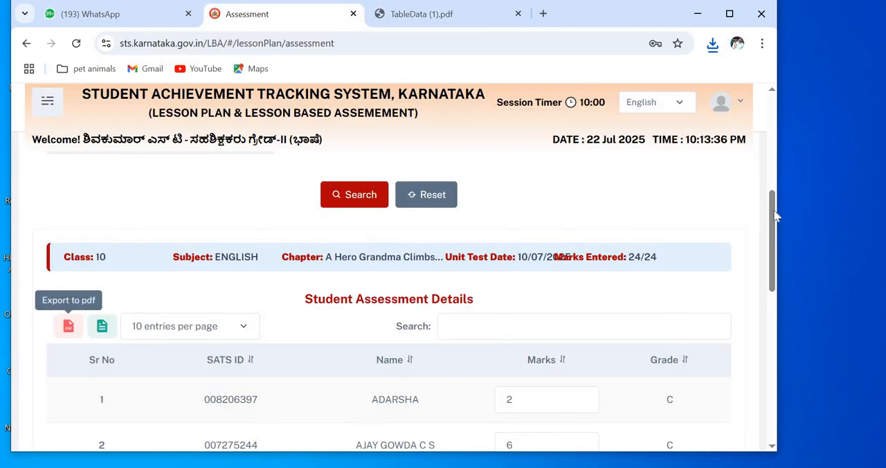
scroll(773, 258, down, 4)
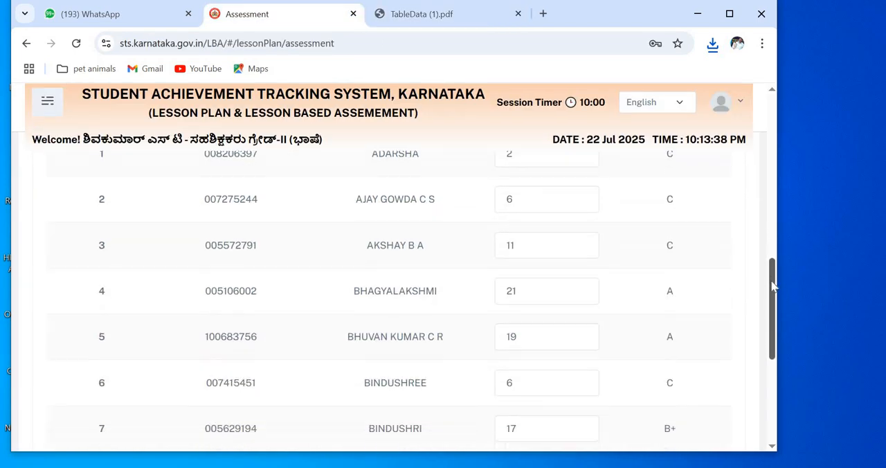
scroll(772, 302, down, 3)
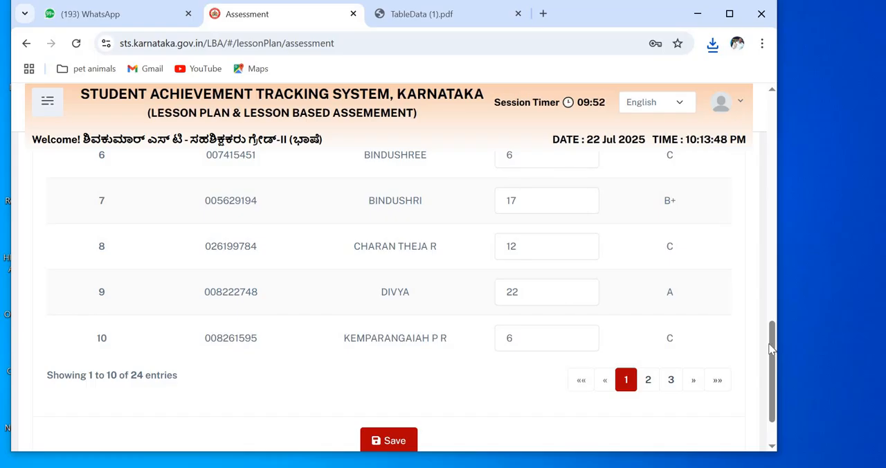
scroll(774, 167, up, 5)
scroll(773, 158, up, 4)
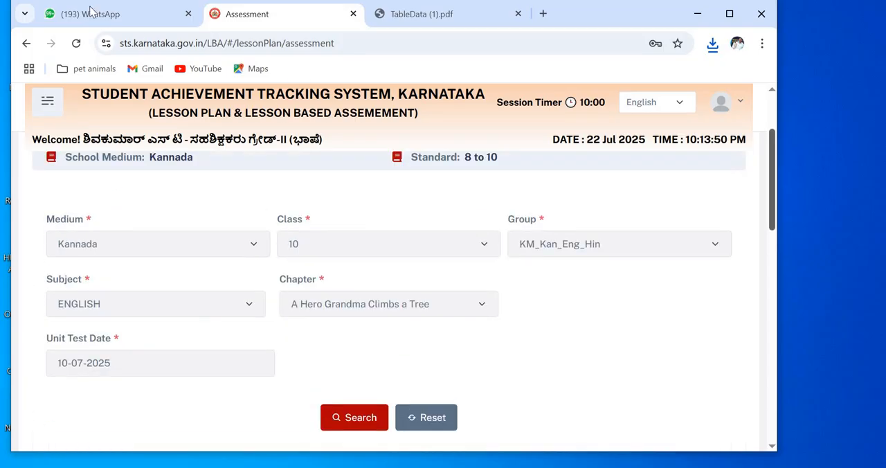
Step: Open the Lesson Plan work diary and start a new lesson plan for 14 July
click(47, 101)
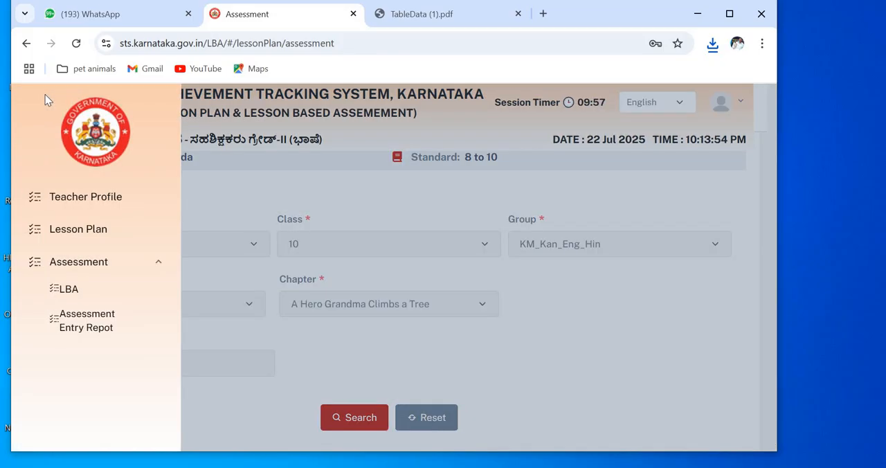
click(89, 239)
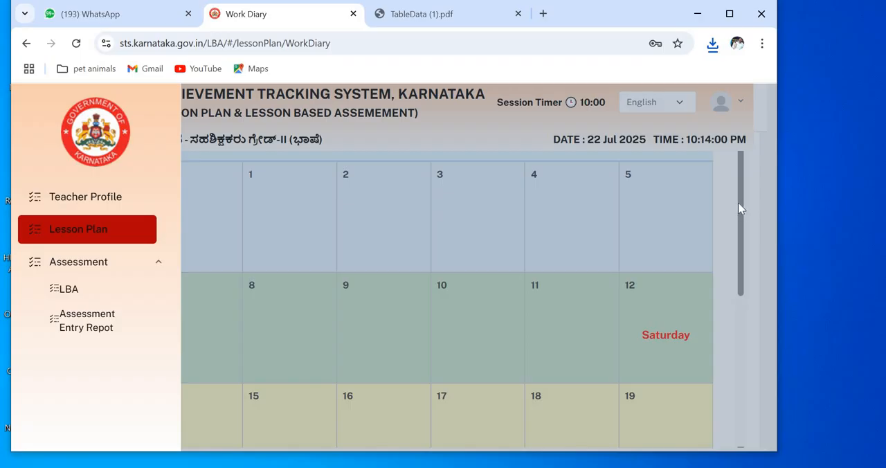
click(670, 219)
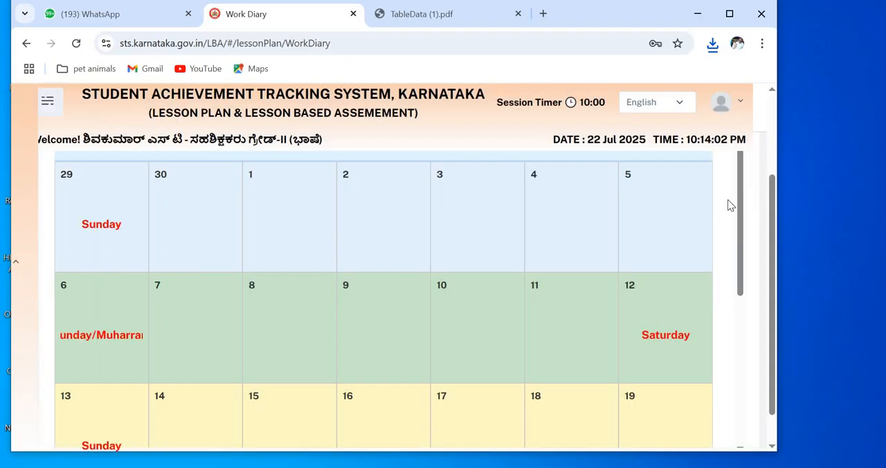
scroll(744, 204, down, 3)
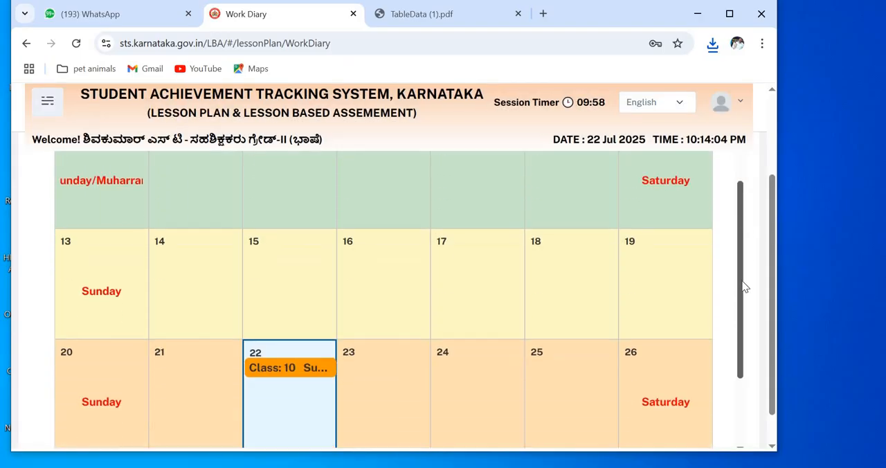
scroll(736, 250, up, 1)
scroll(735, 270, down, 1)
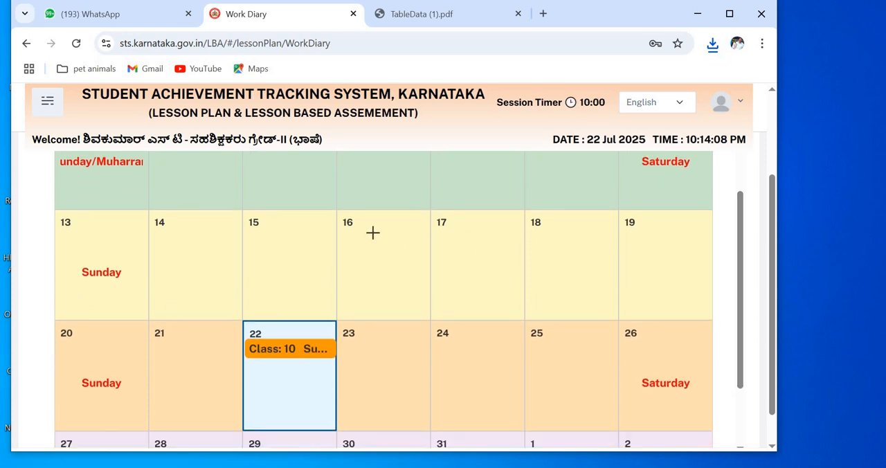
click(206, 232)
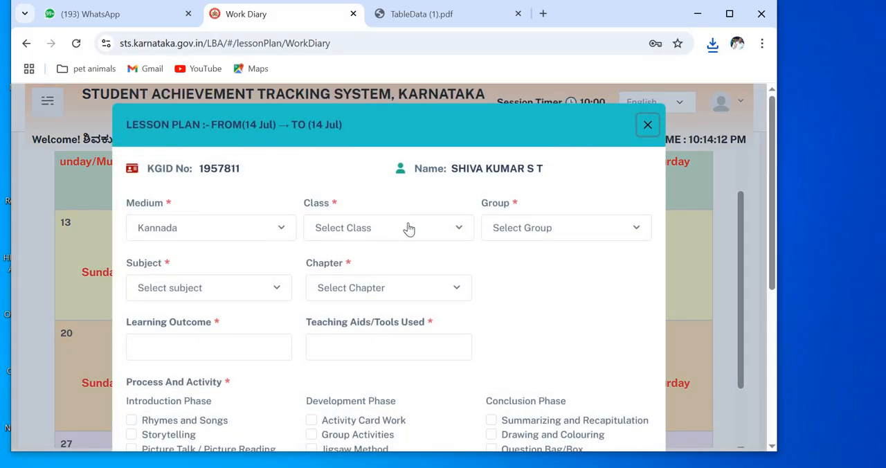
Step: Set the lesson plan's class to 8 and its group to KM_Kan_Eng_Hin
click(408, 228)
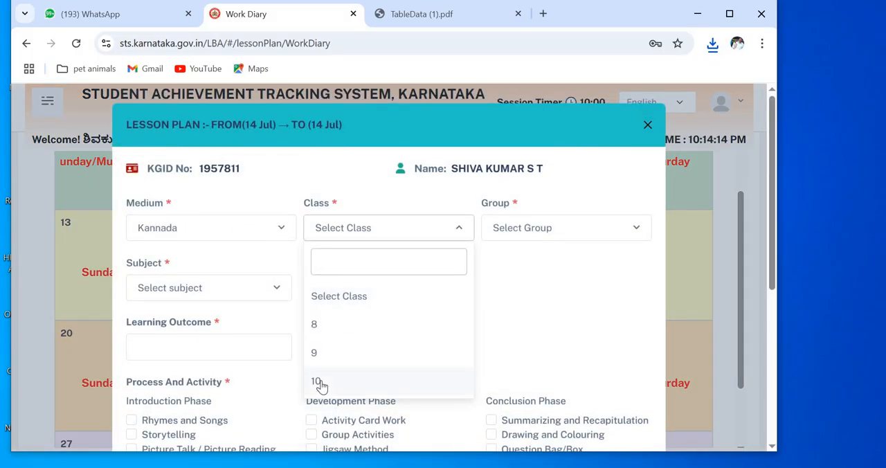
click(316, 325)
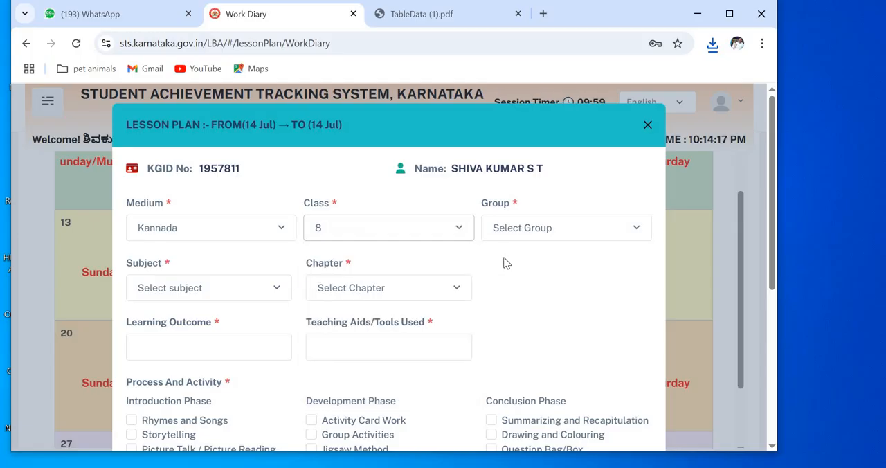
click(566, 229)
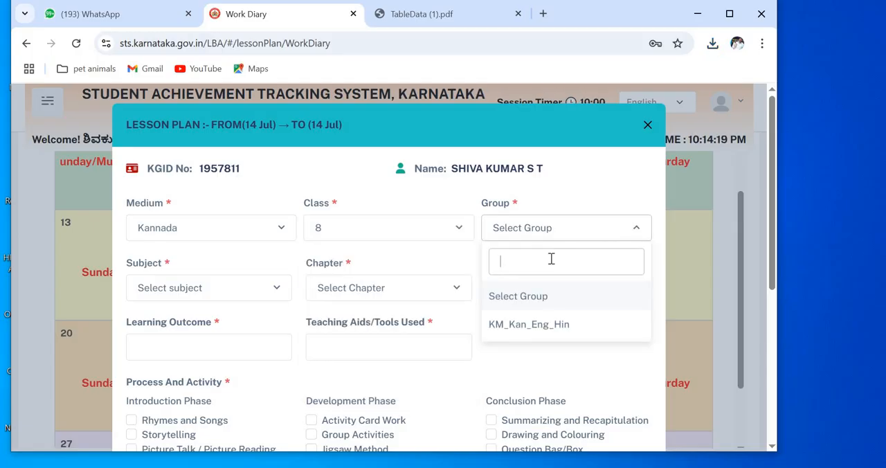
click(537, 325)
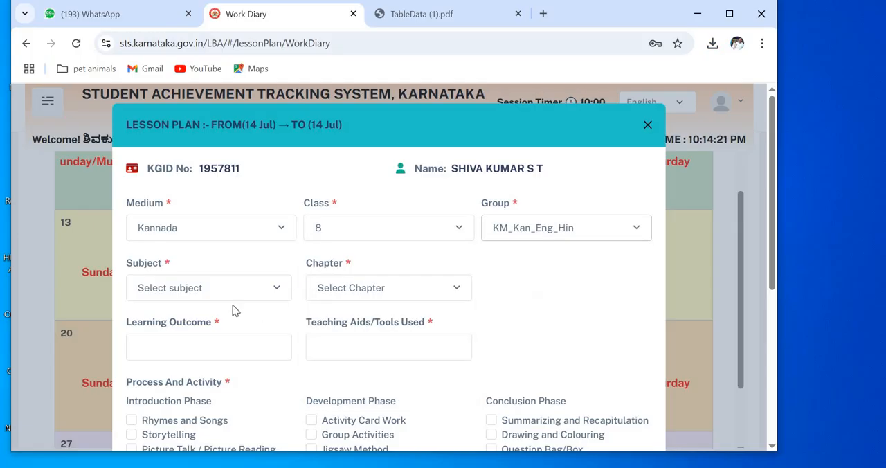
Step: Choose ENGLISH as the lesson plan's subject and Sir C.V.Raman Poem: The little busy bee as its chapter
click(278, 290)
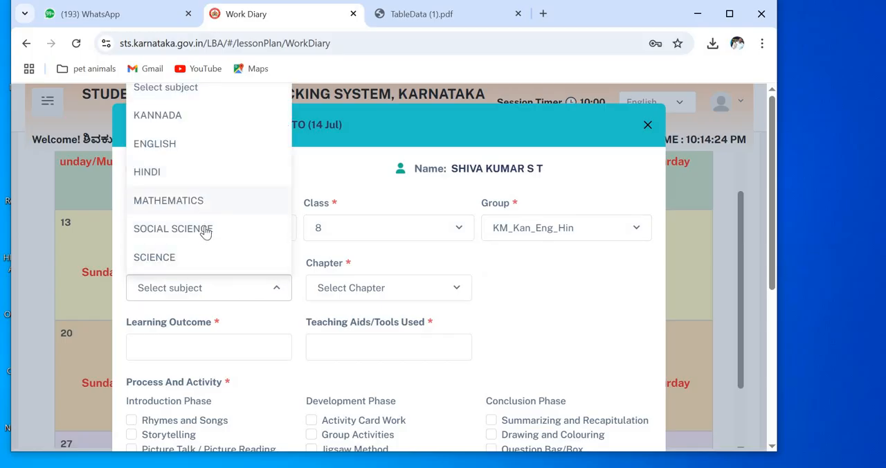
click(170, 143)
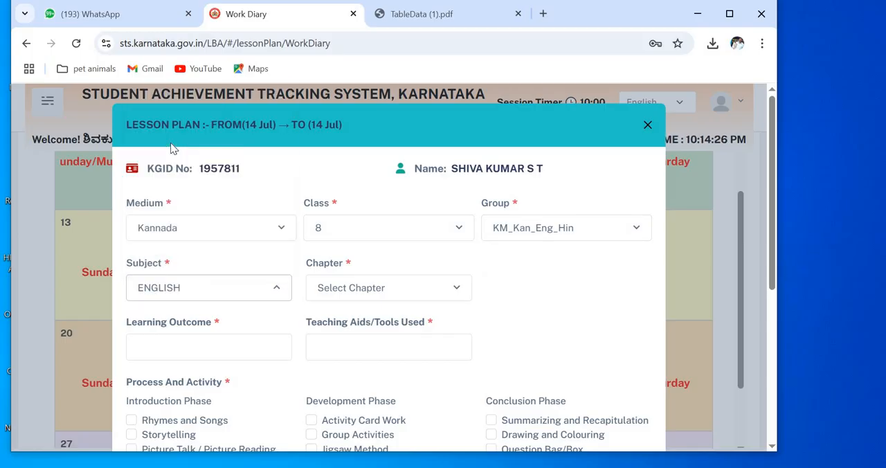
click(460, 288)
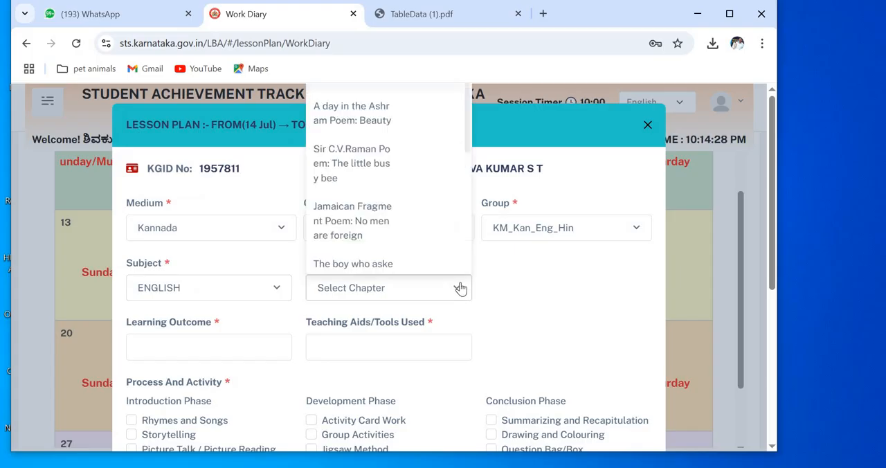
click(388, 162)
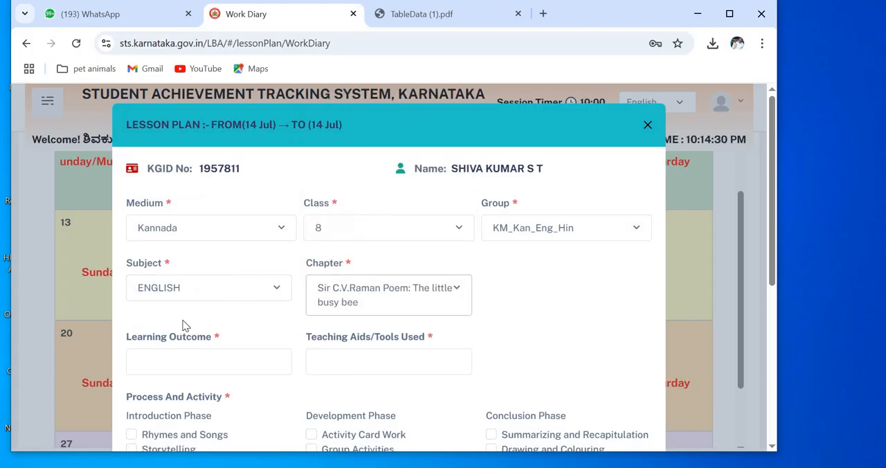
Step: Enter Ramn's Kindheartedness as the lesson plan's learning outcome
click(147, 354)
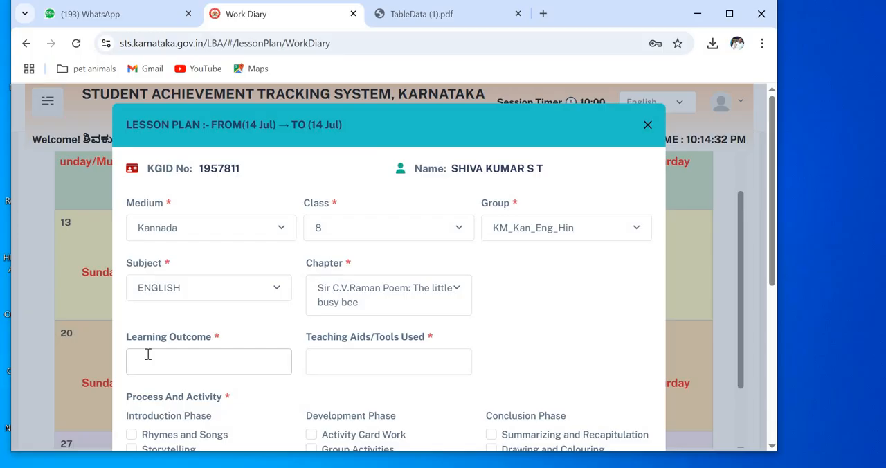
text(Ramn's Kindhea)
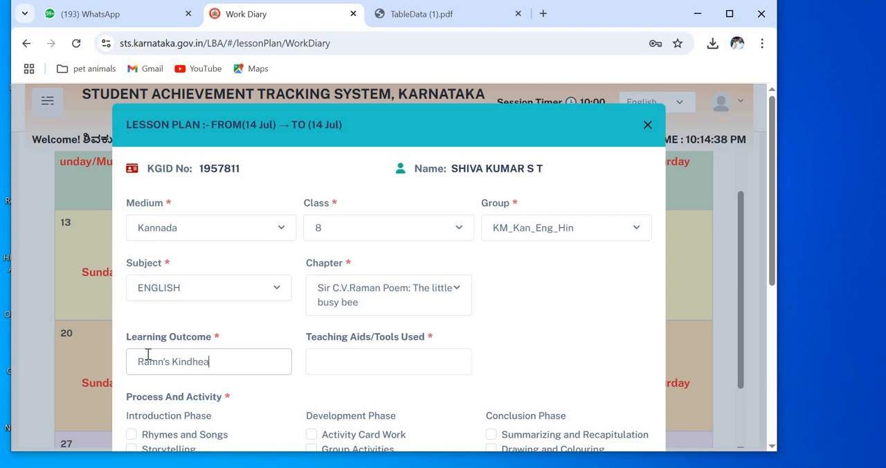
text(rtedness)
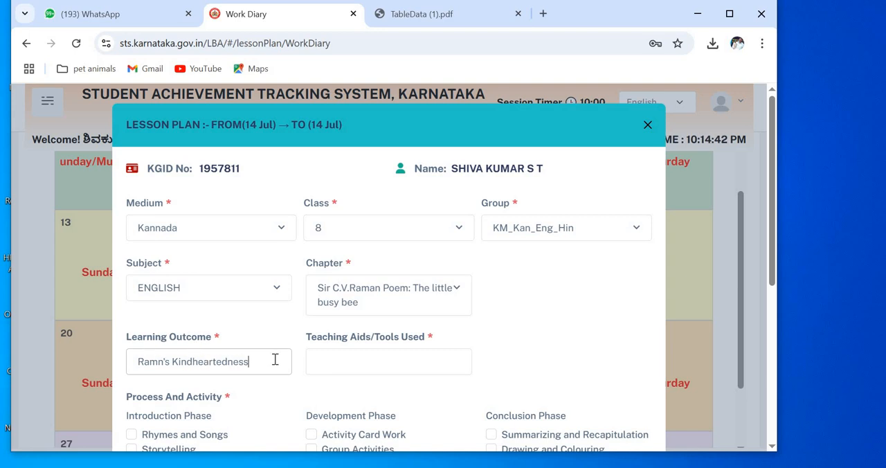
Step: Enter Laptop, PPT & Projector as the teaching aids and tools used in the lesson plan
click(333, 357)
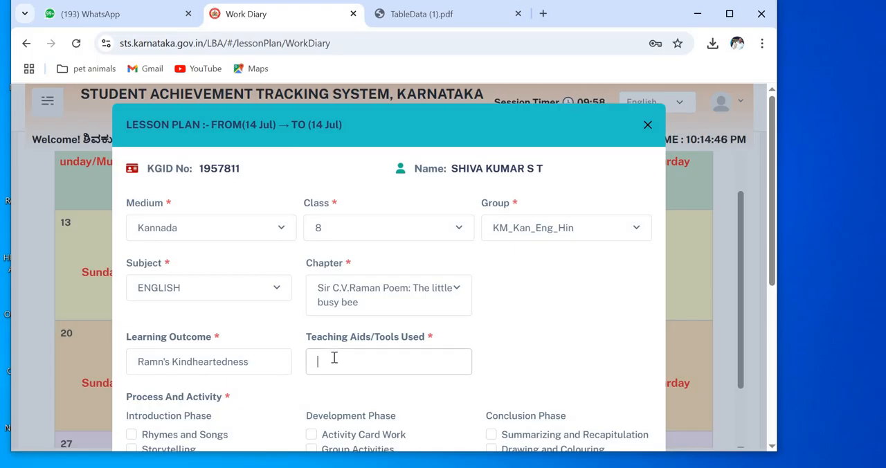
text(Lap)
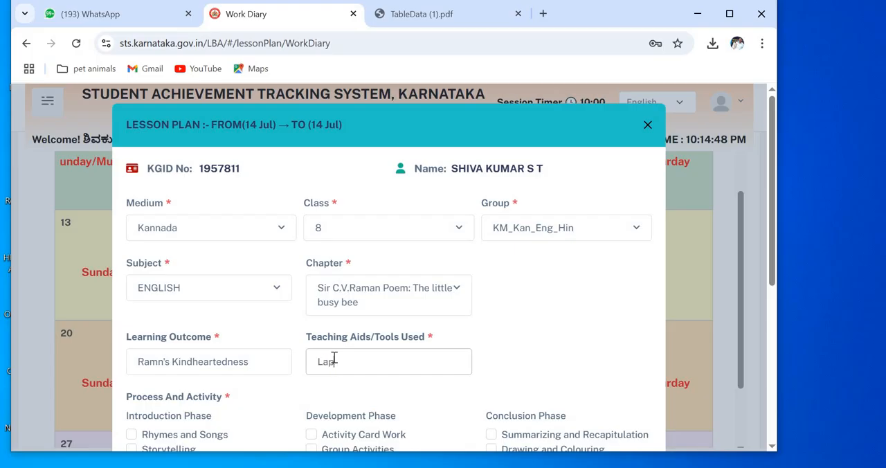
text(top, PPT &)
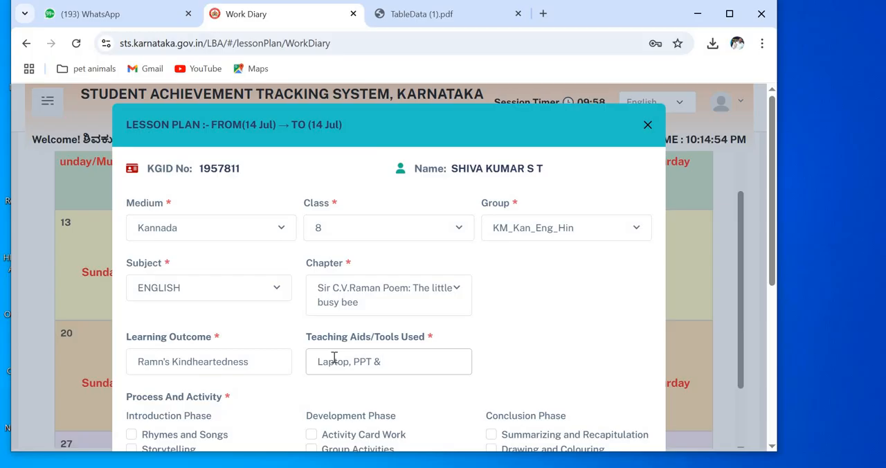
text( Proj)
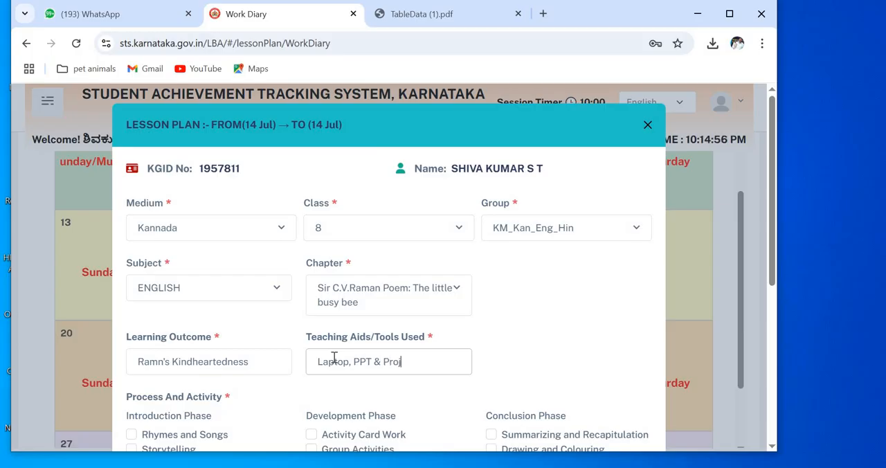
text(ector)
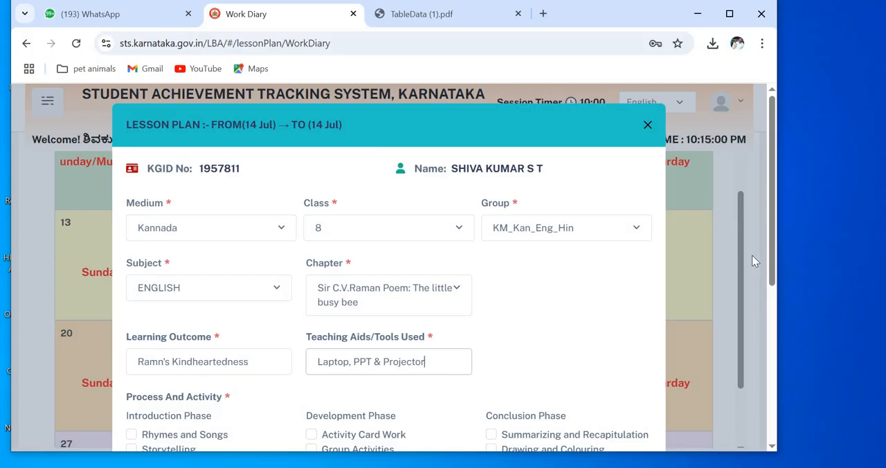
Step: Select Storytelling and Simple Questioning for the introduction phase, Group Activities for development, and Summarizing and Recapitulation plus Self-Evaluation for conclusion
drag(774, 198, 768, 311)
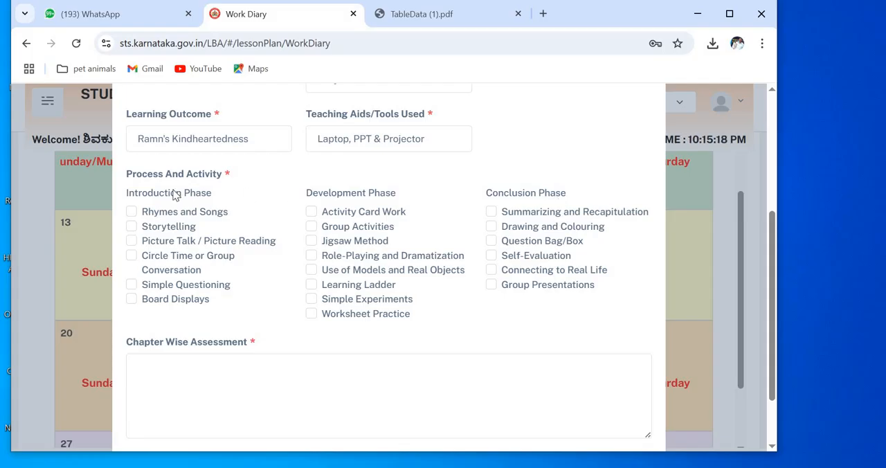
click(131, 227)
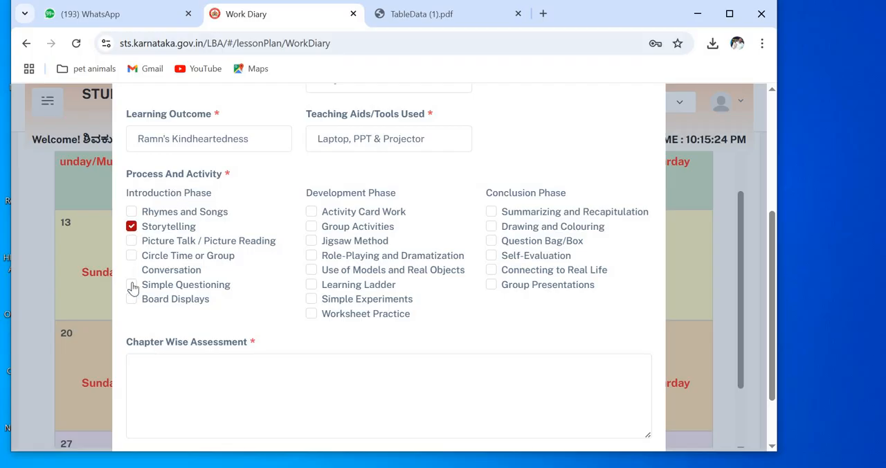
click(131, 285)
click(312, 228)
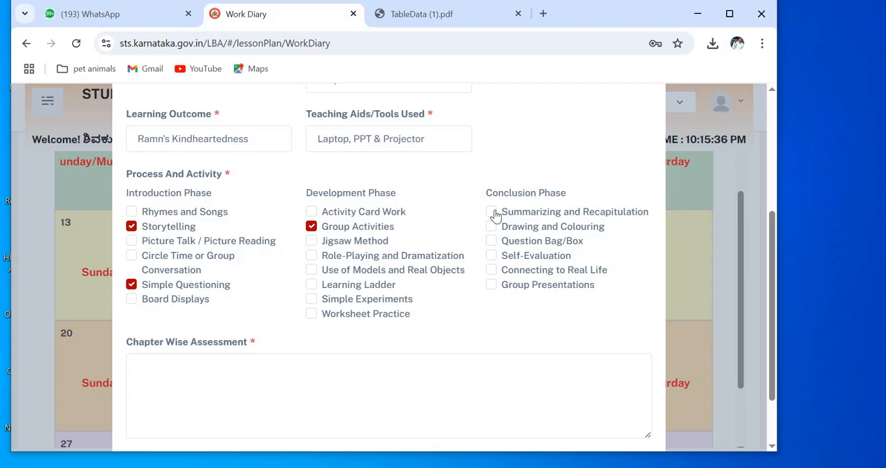
click(491, 256)
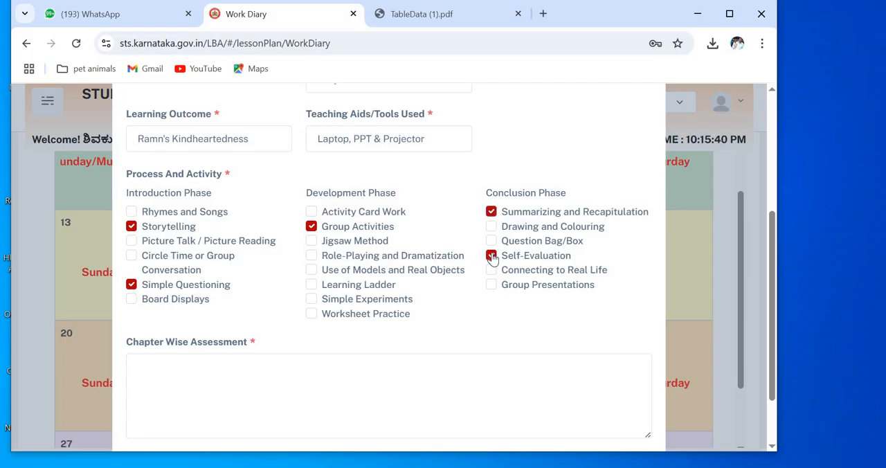
Step: Fill in the chapter wise assessment with "Text Book Questions are given for Home Assignment"
click(157, 378)
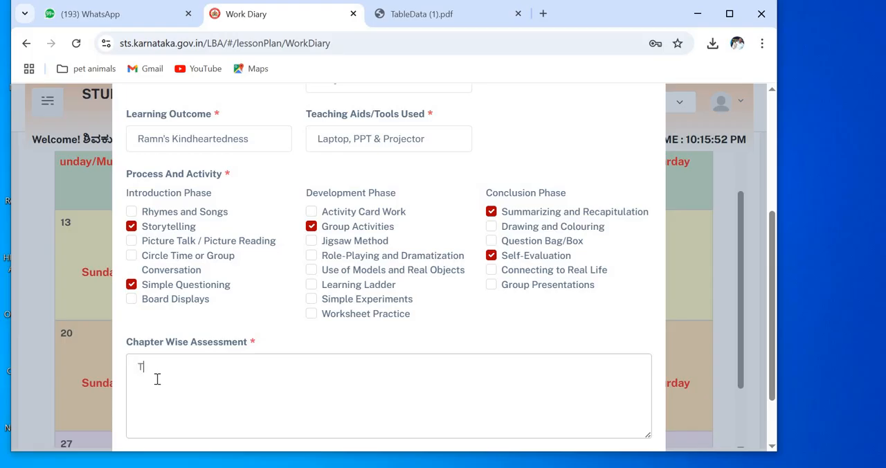
text(ext Book Q)
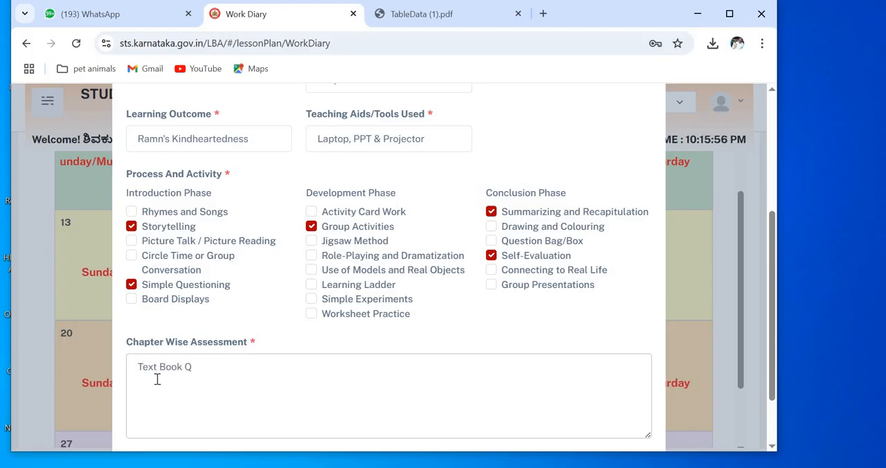
text(uest)
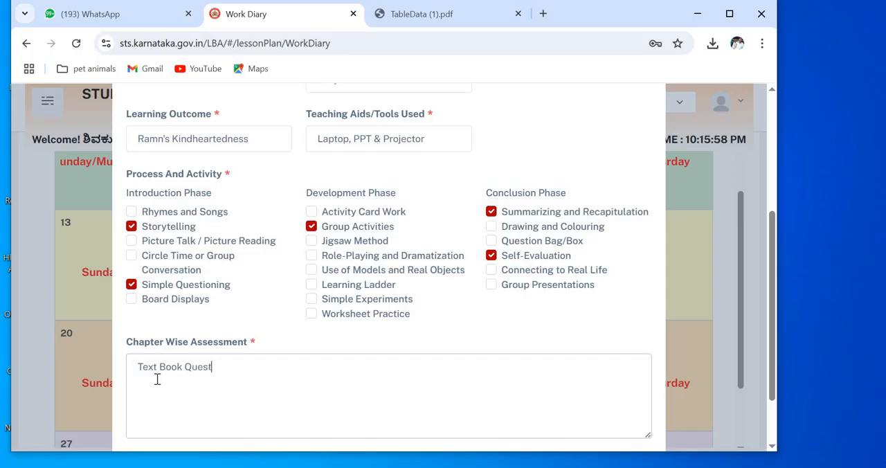
text(ions are )
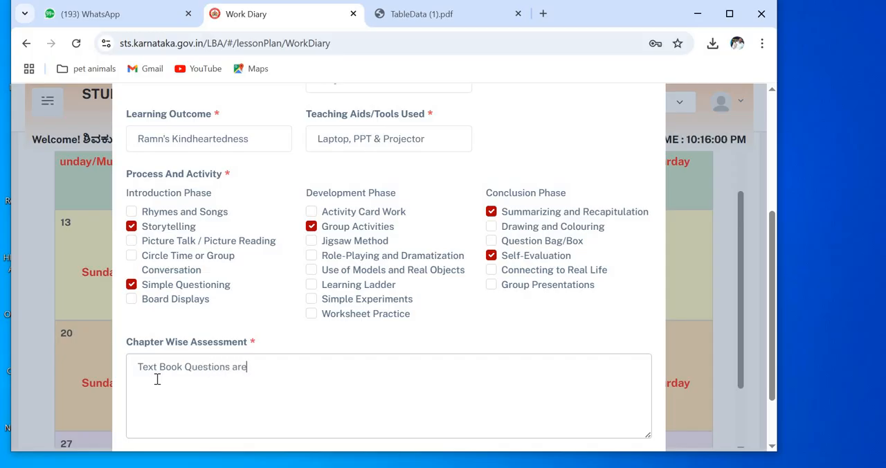
text(given for ho)
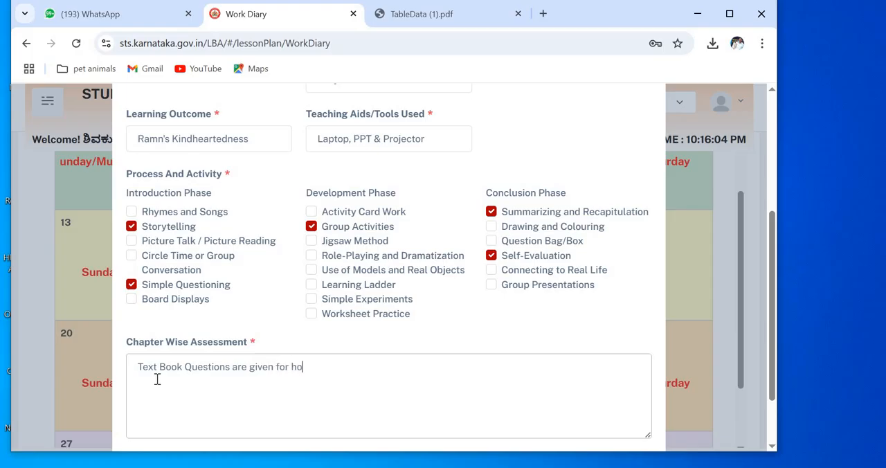
text(me Ass)
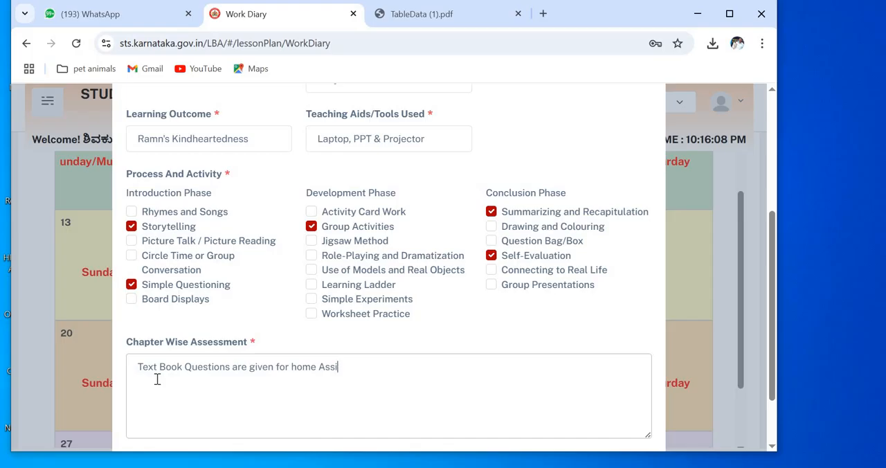
text(ig)
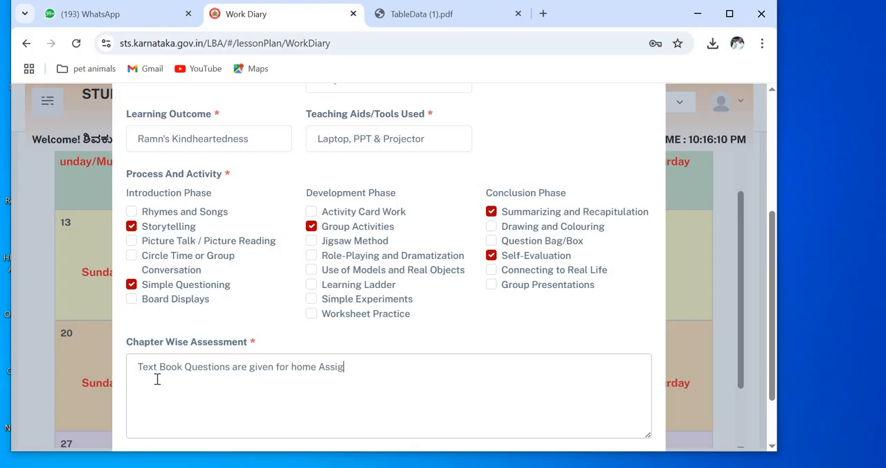
text(nment)
click(297, 369)
key(BackSpace)
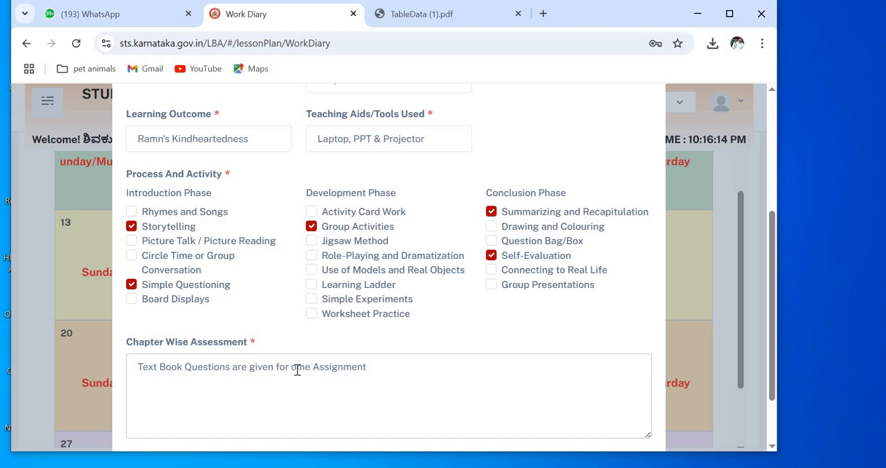
text(H)
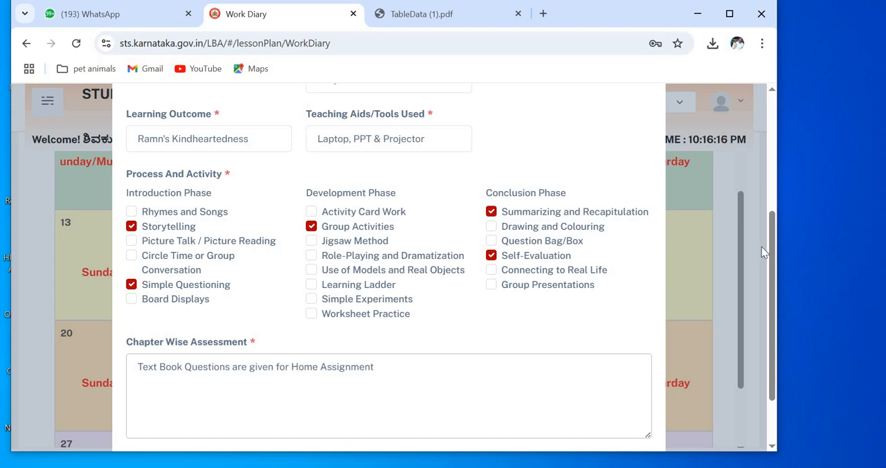
Step: Save the completed Class 8 English lesson plan for 14 July and confirm the save
scroll(525, 360, down, 2)
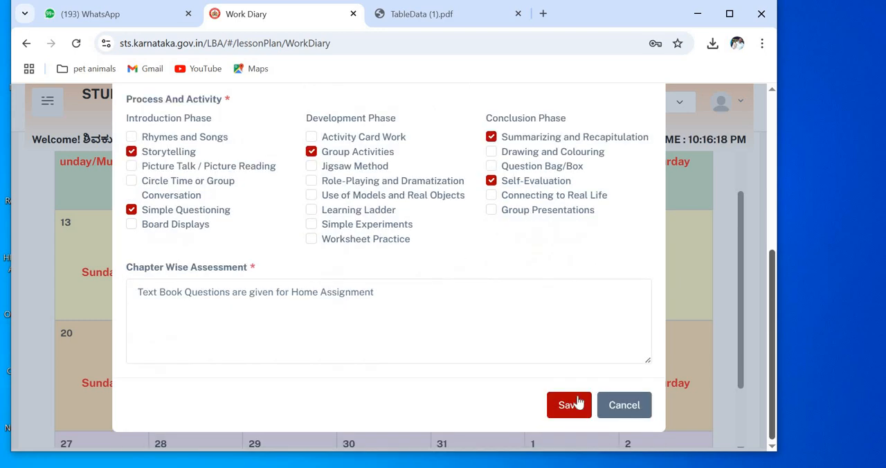
click(569, 405)
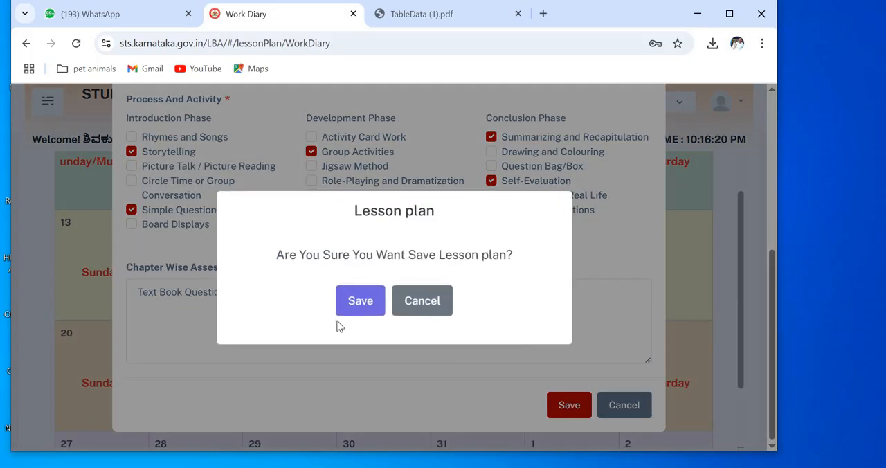
click(354, 292)
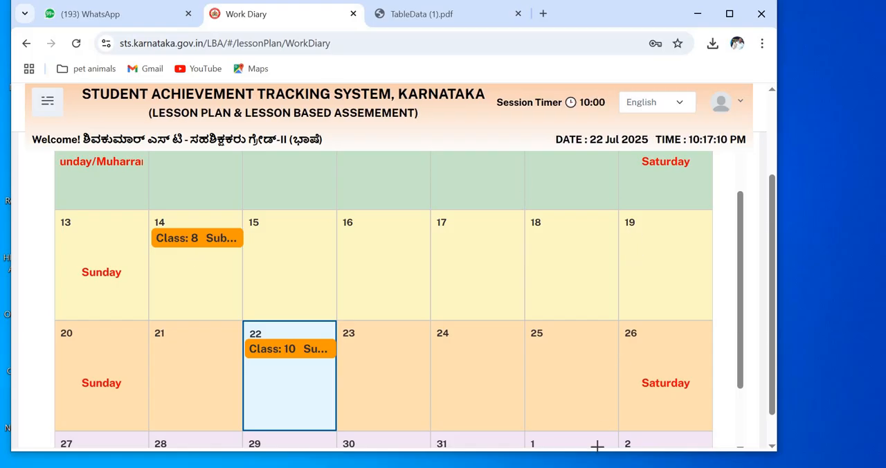
click(622, 466)
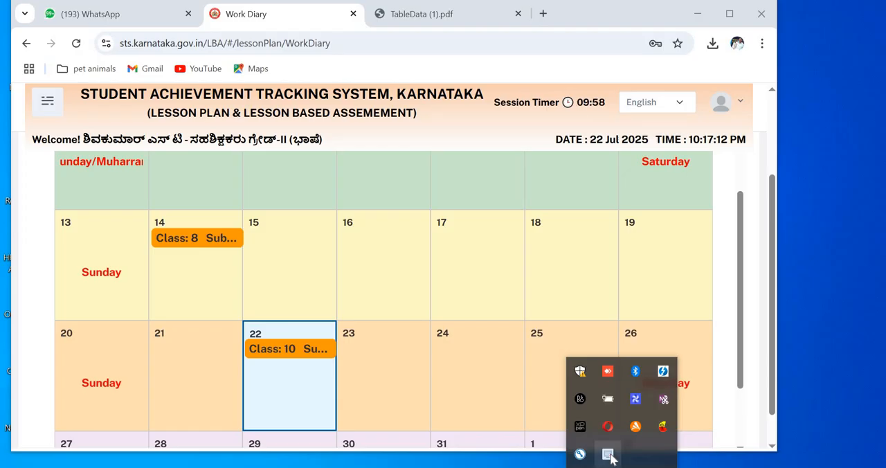